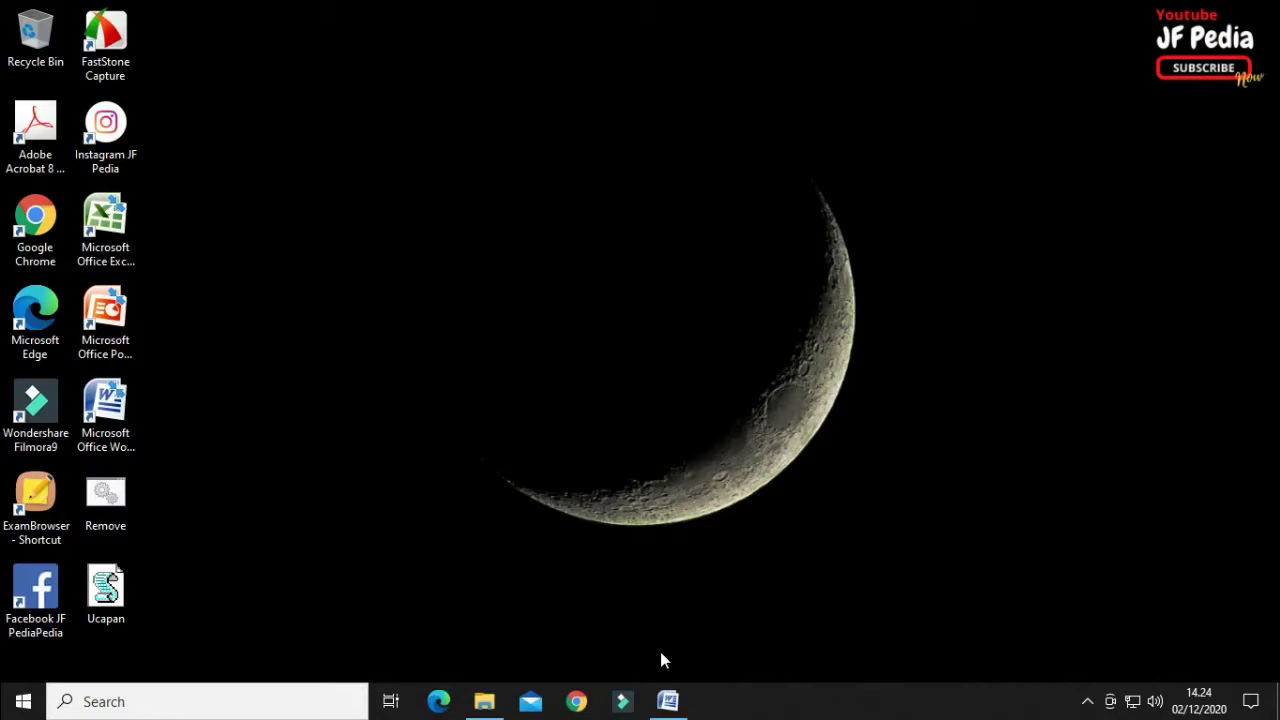
Step: Review the seven-step Windows 10 performance list in the Word document, and return to the desktop
mouse_move(678, 703)
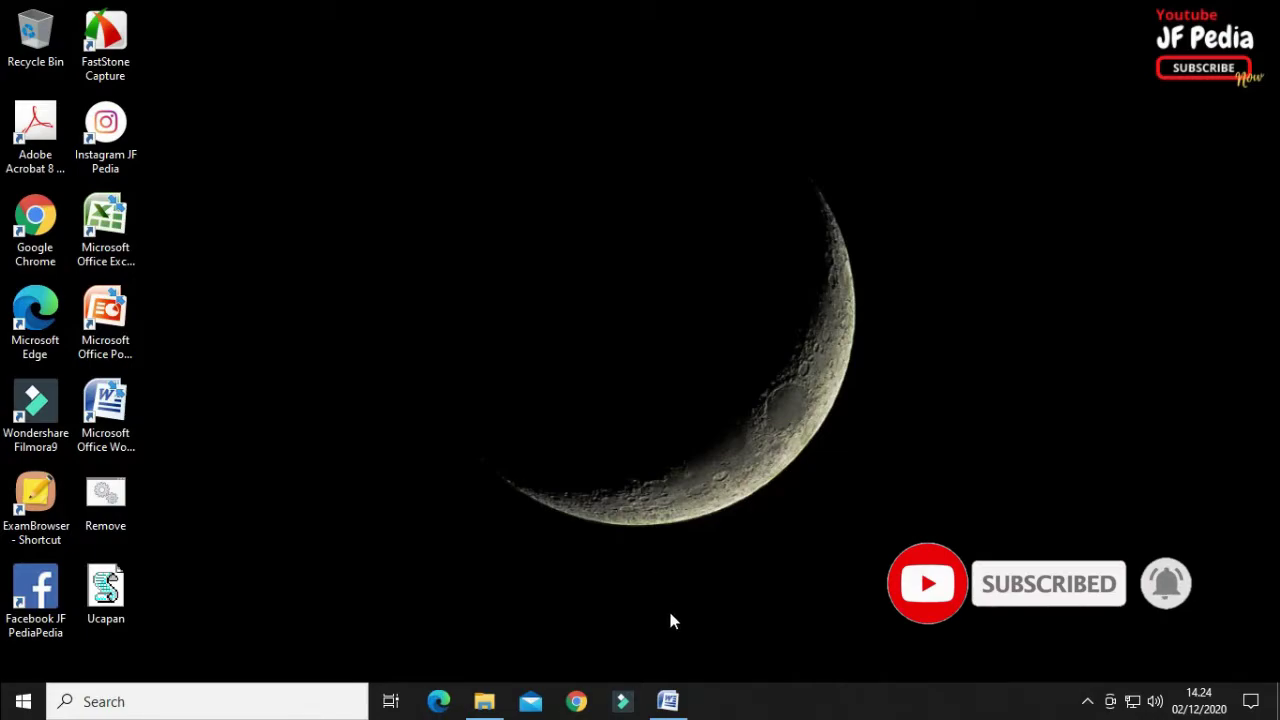
left_click(670, 700)
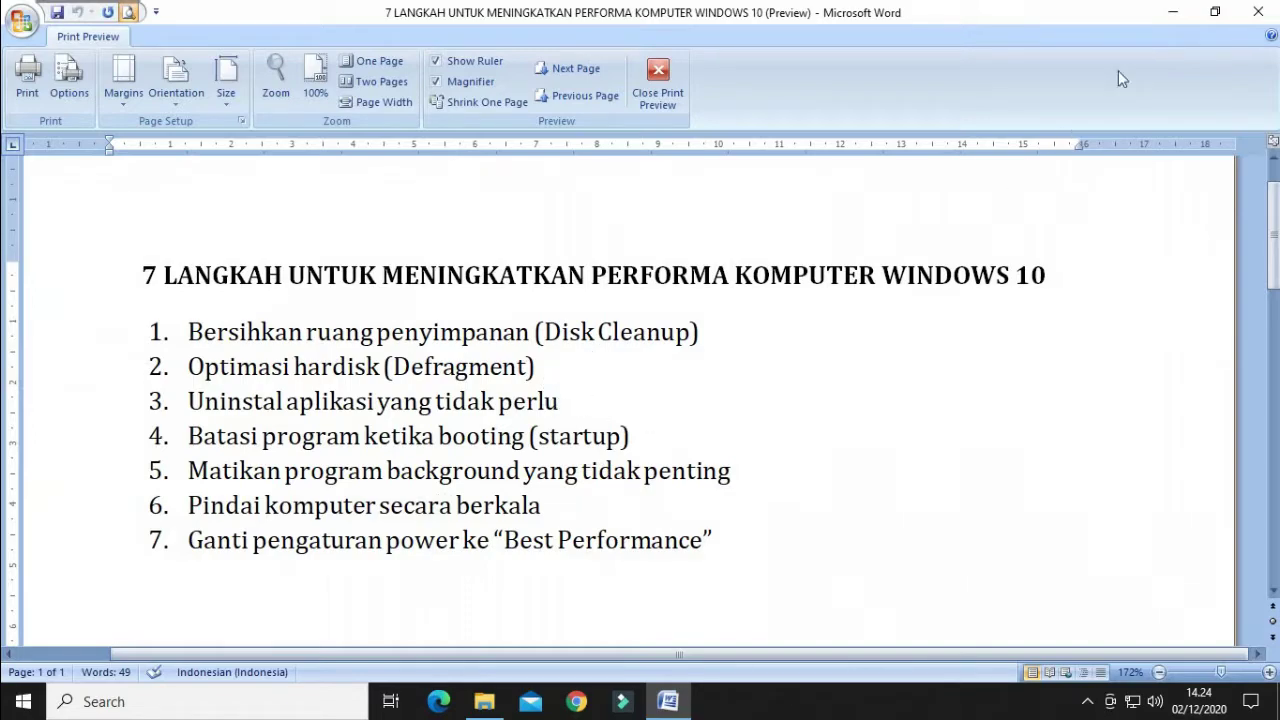
left_click(1170, 14)
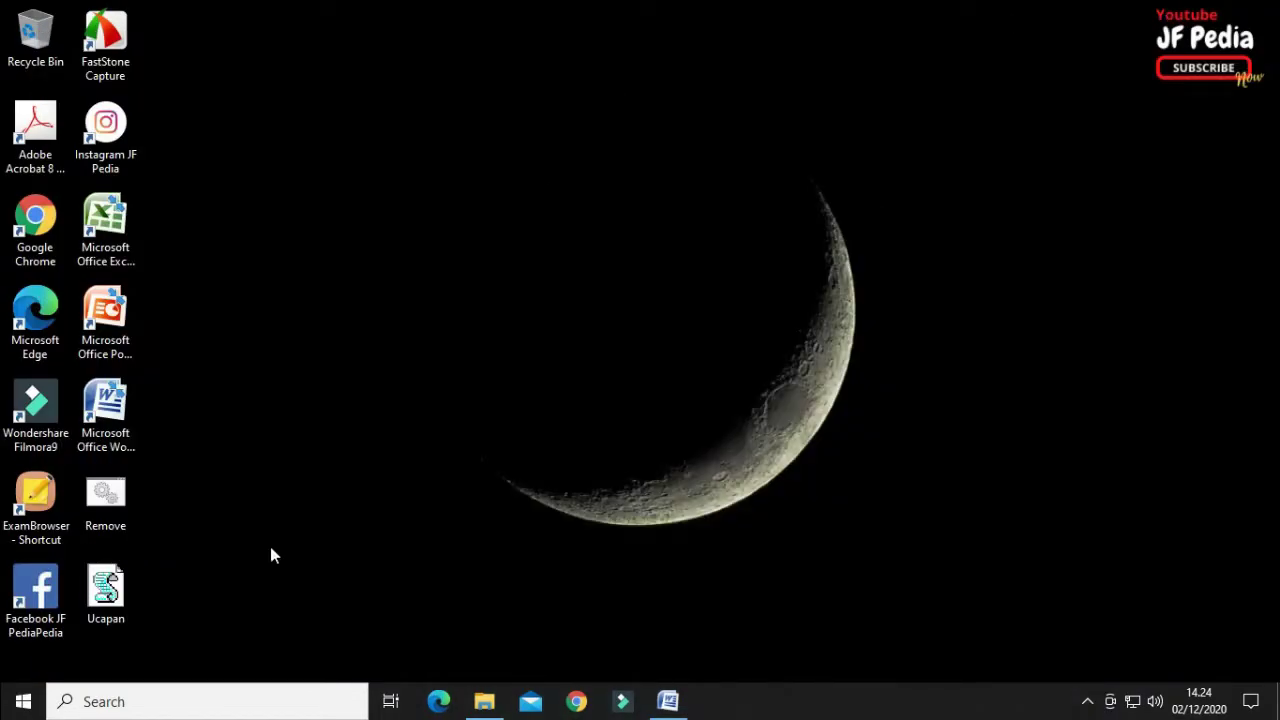
Step: Search Windows for "disk cleanup" and open the Disk Cleanup app
left_click(135, 702)
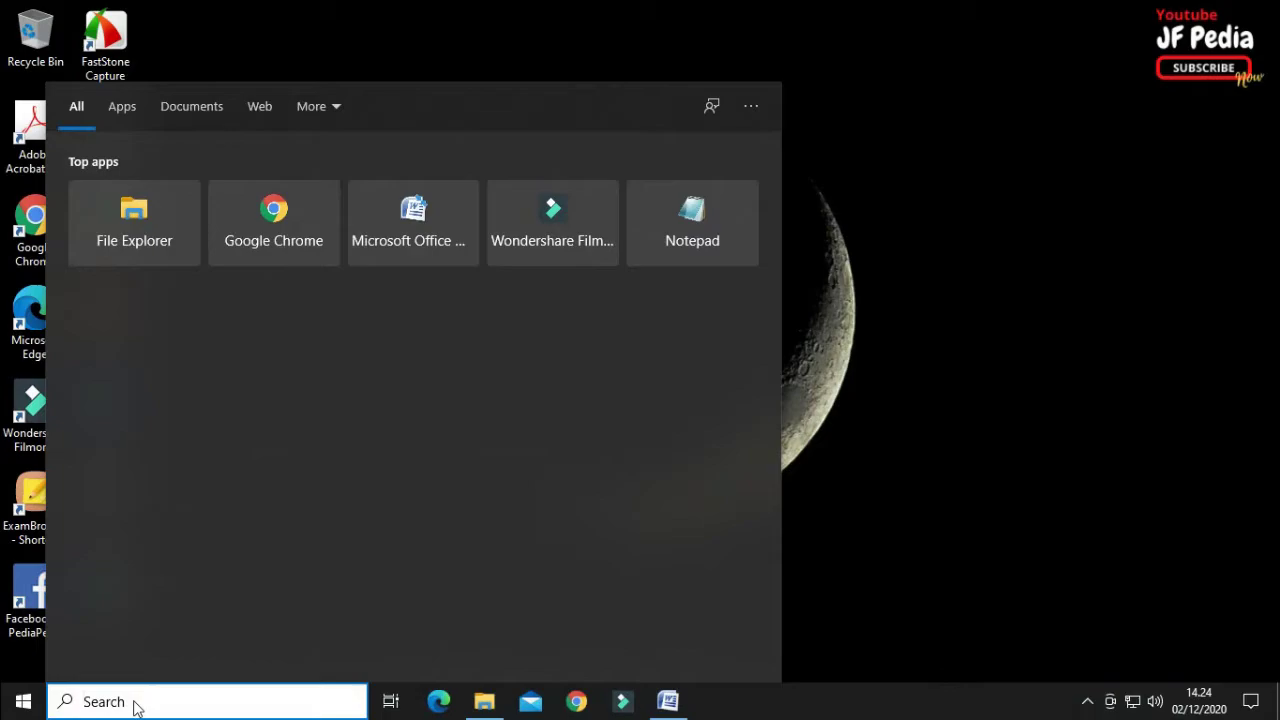
type("disk cleanup")
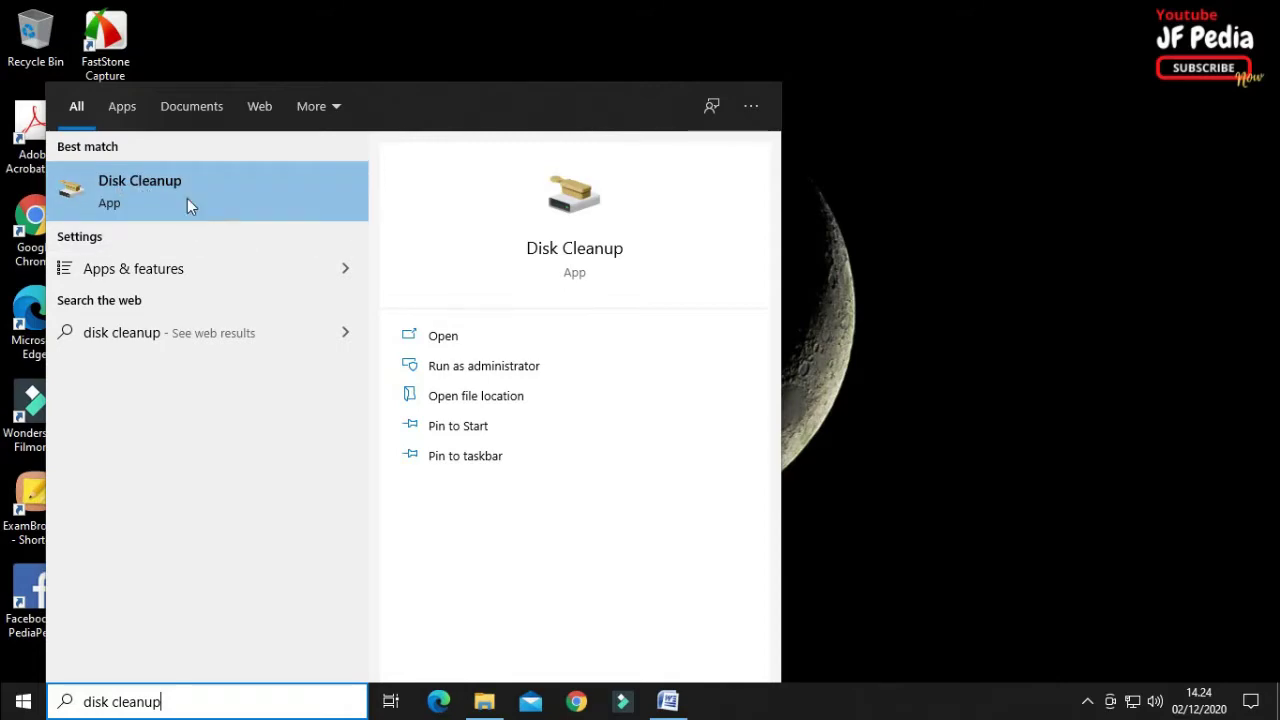
left_click(135, 205)
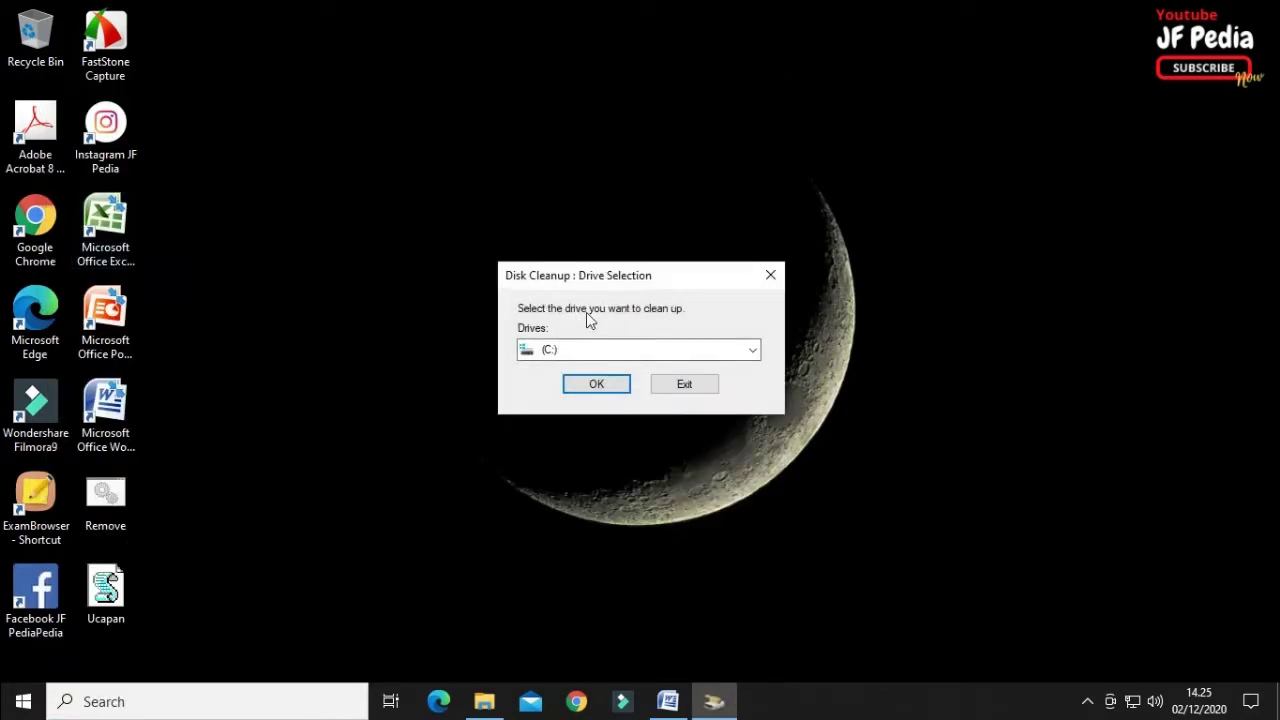
Step: Choose drive C: as the drive to clean up and start the scan
left_click(753, 352)
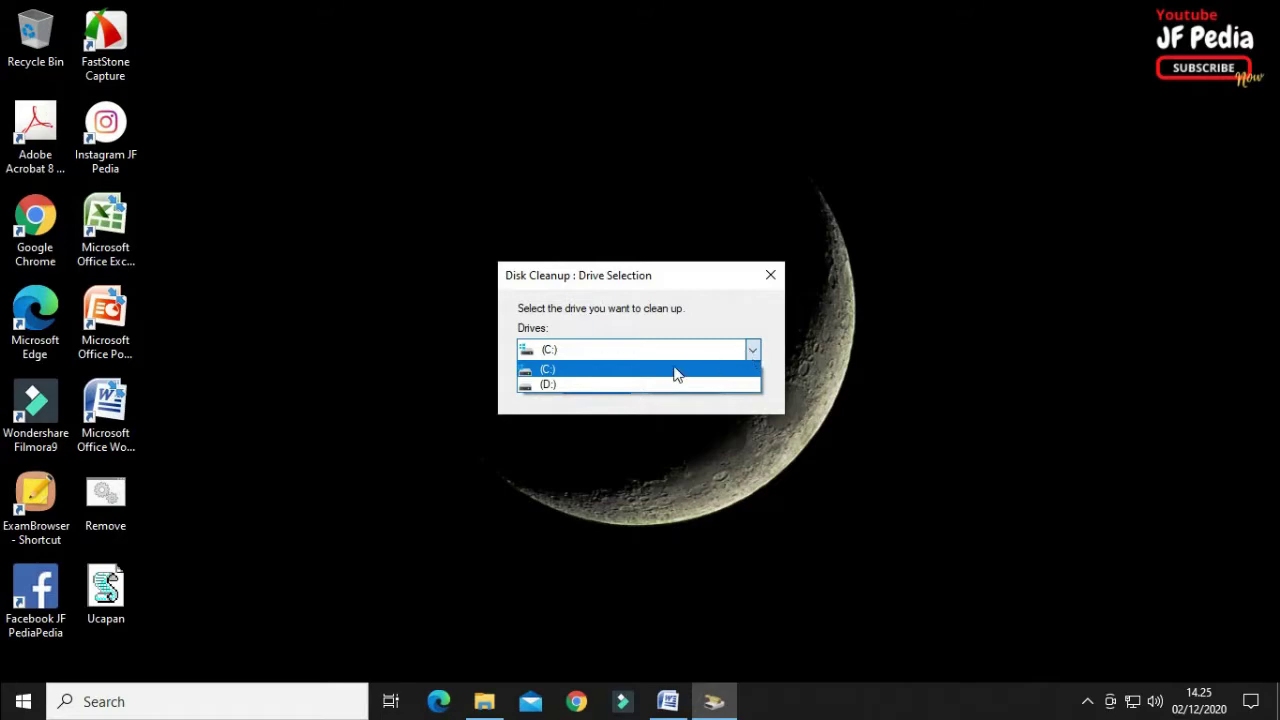
left_click(582, 371)
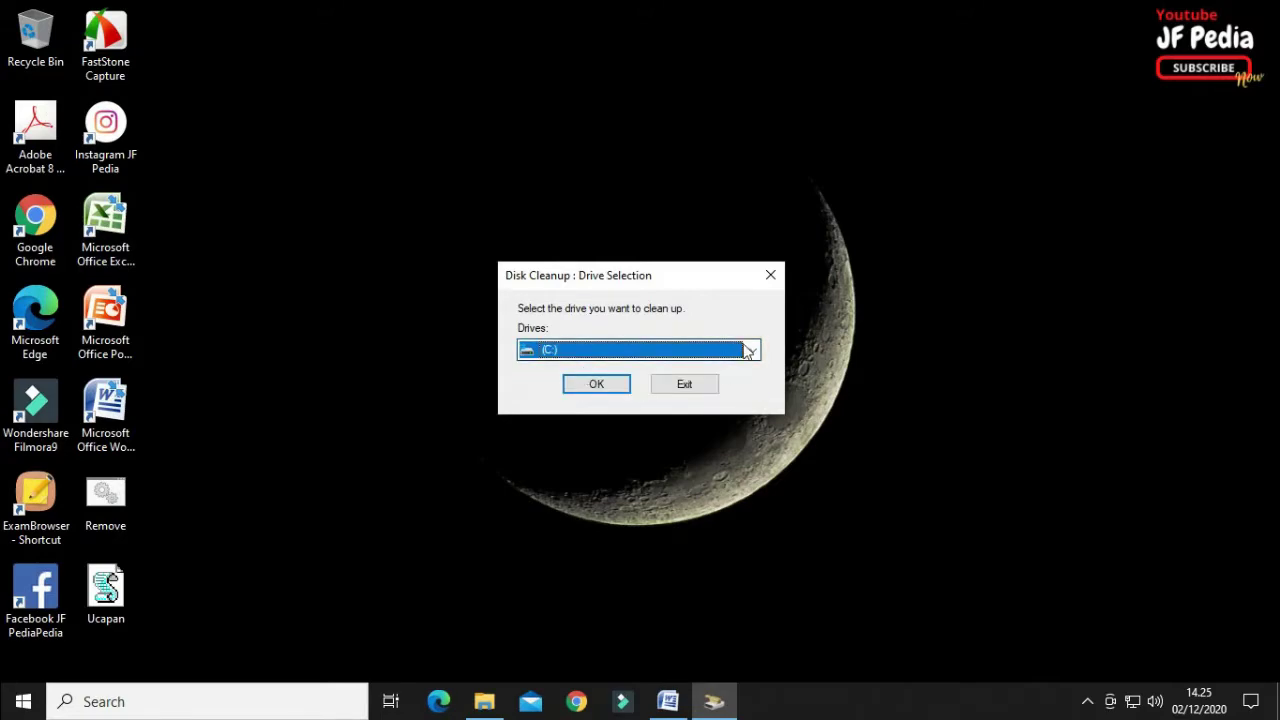
left_click(751, 350)
left_click(598, 378)
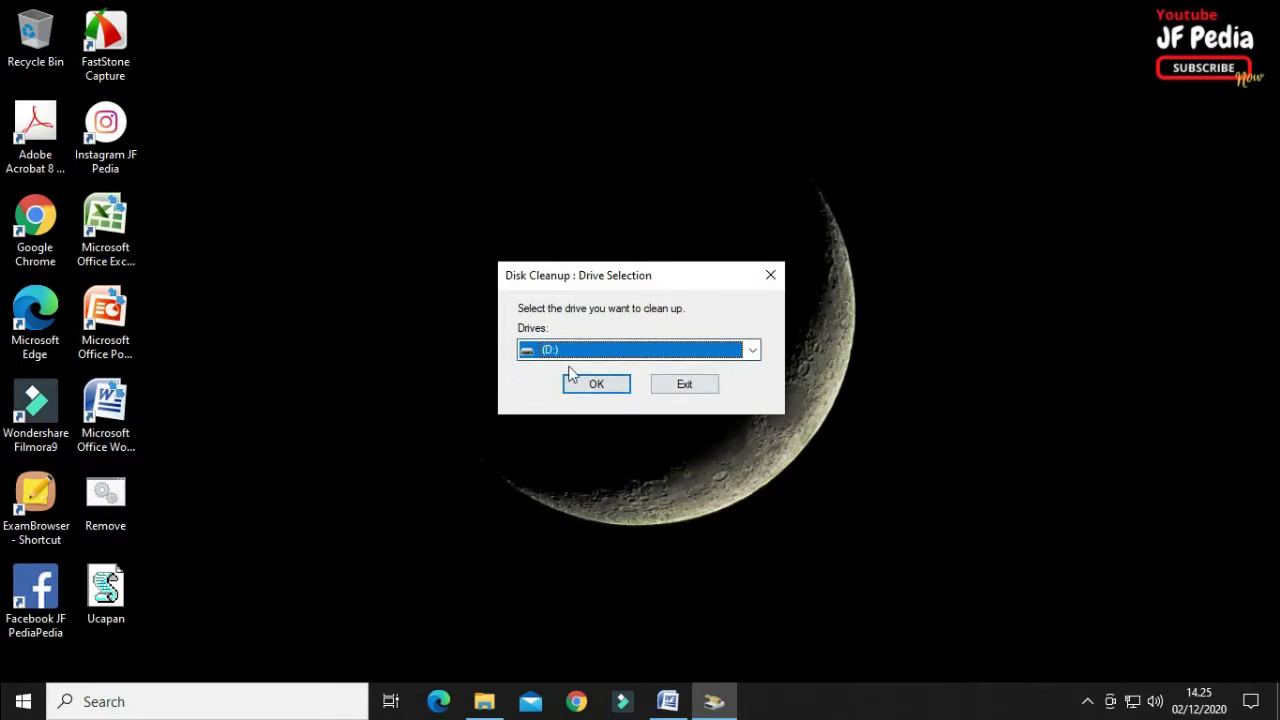
left_click(753, 351)
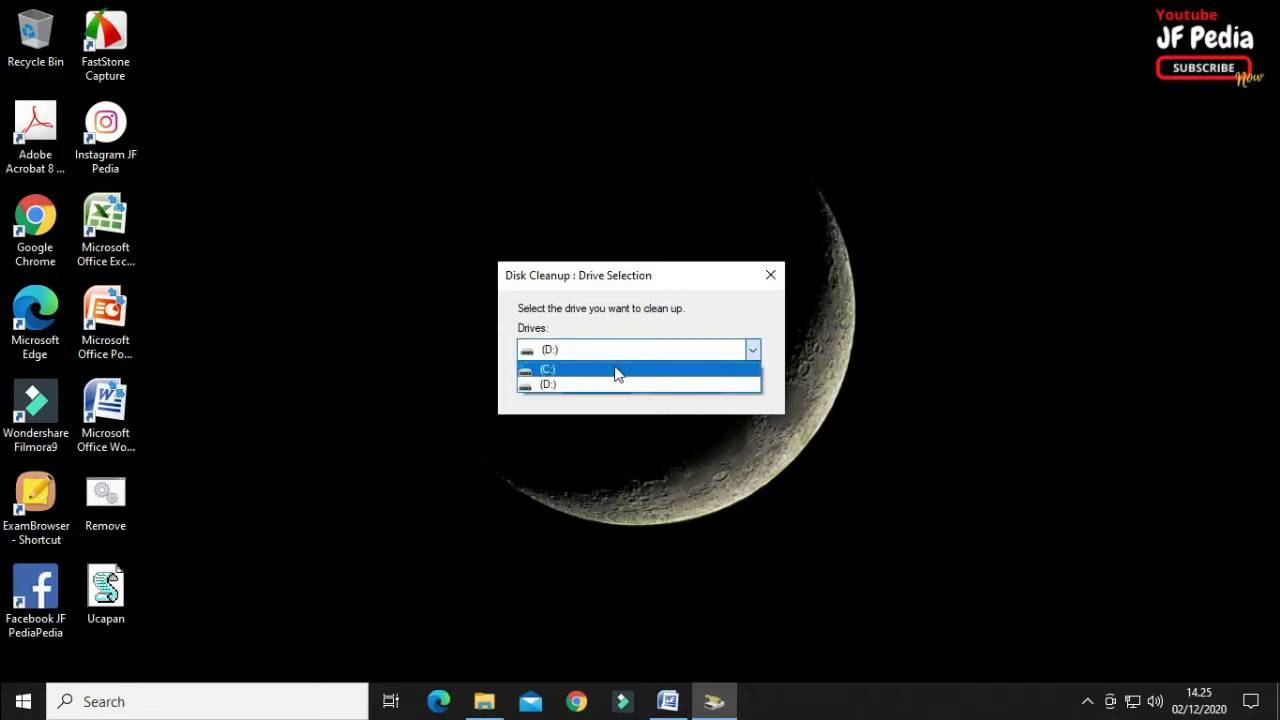
left_click(616, 368)
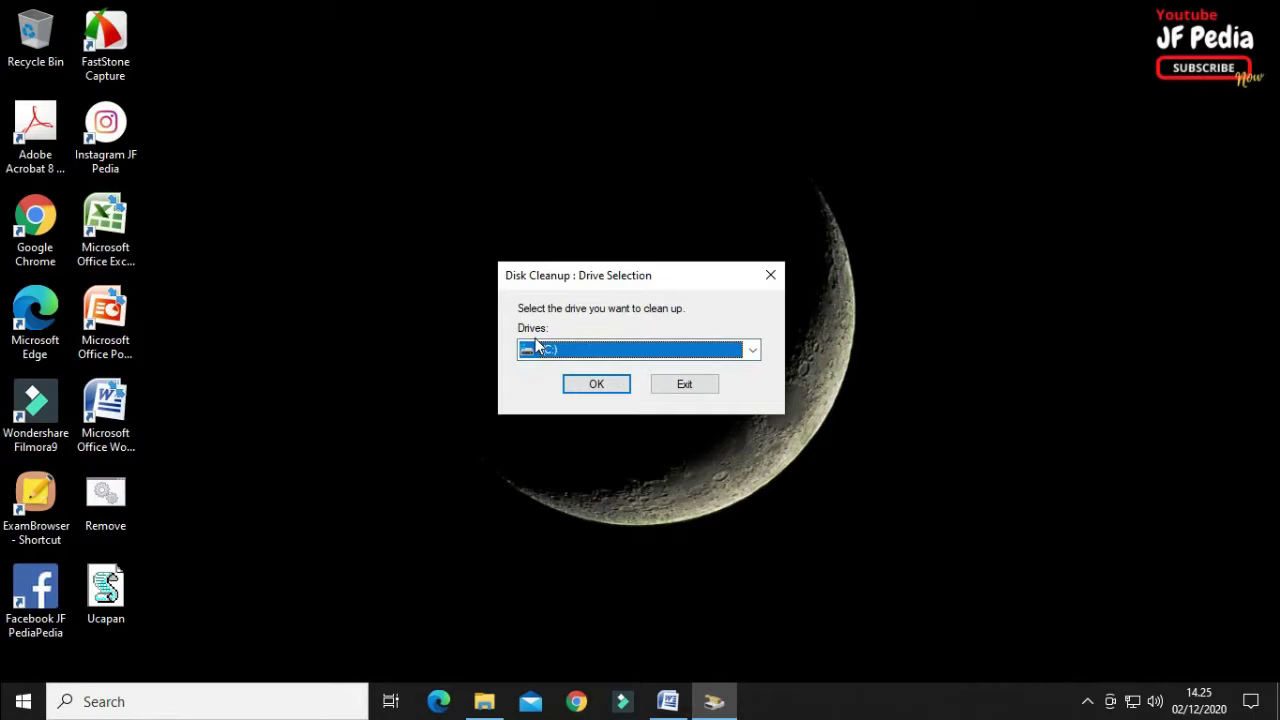
left_click(597, 386)
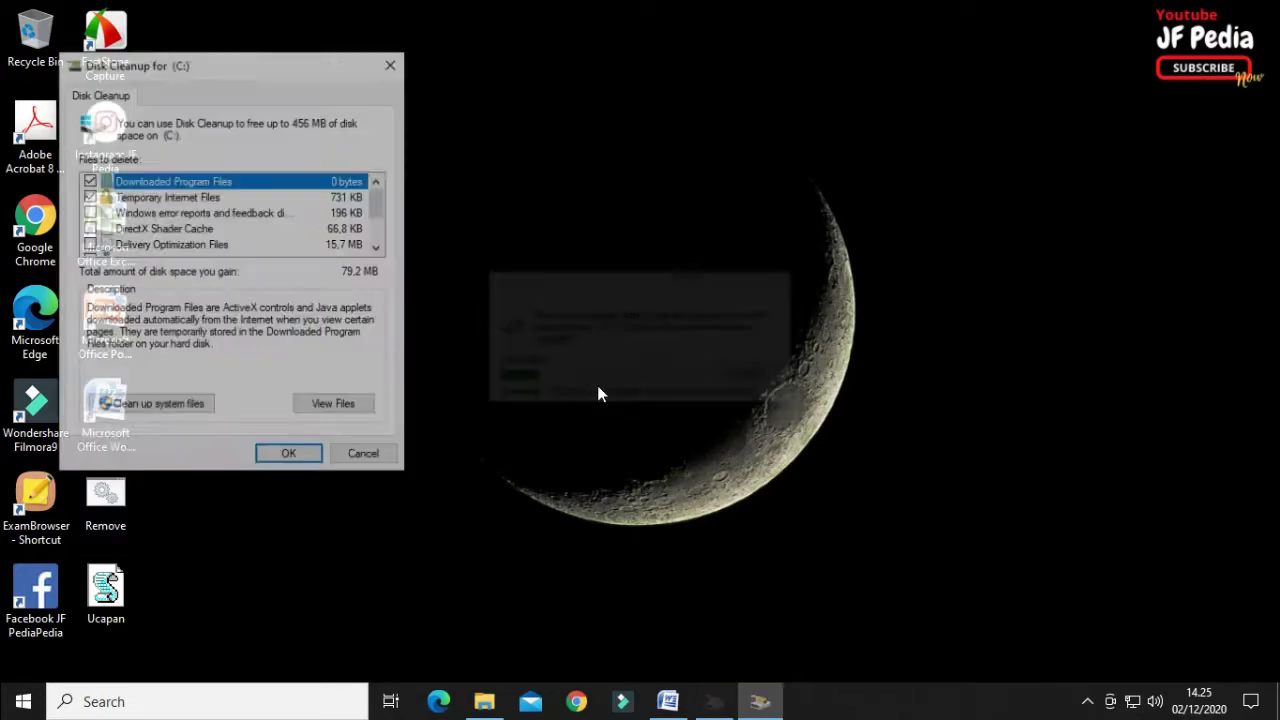
Step: Review the file categories for drive C: and permanently delete the preselected ones, including Downloaded Program Files, Temporary Internet Files and Thumbnails
left_click_drag(287, 80, 650, 95)
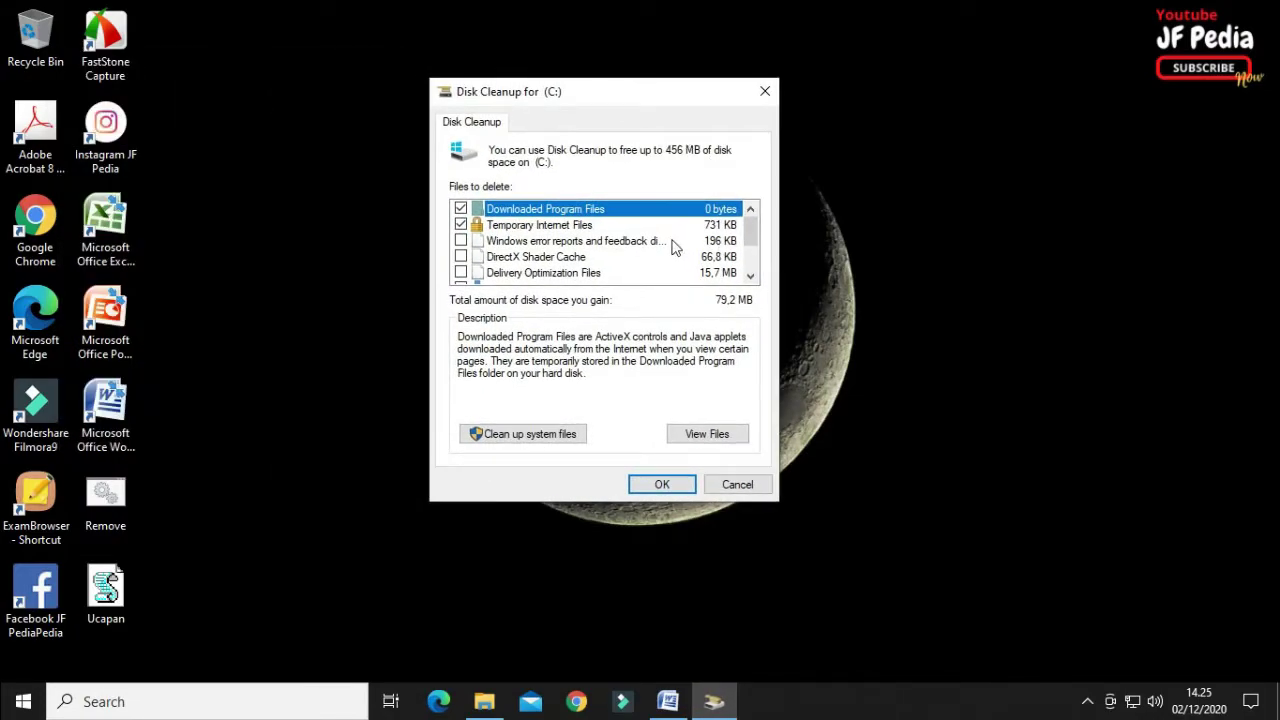
mouse_move(748, 232)
left_mouse_down()
mouse_move(752, 253)
mouse_move(753, 208)
left_mouse_up()
left_click_drag(750, 234, 751, 251)
left_click(750, 277)
left_click(751, 229)
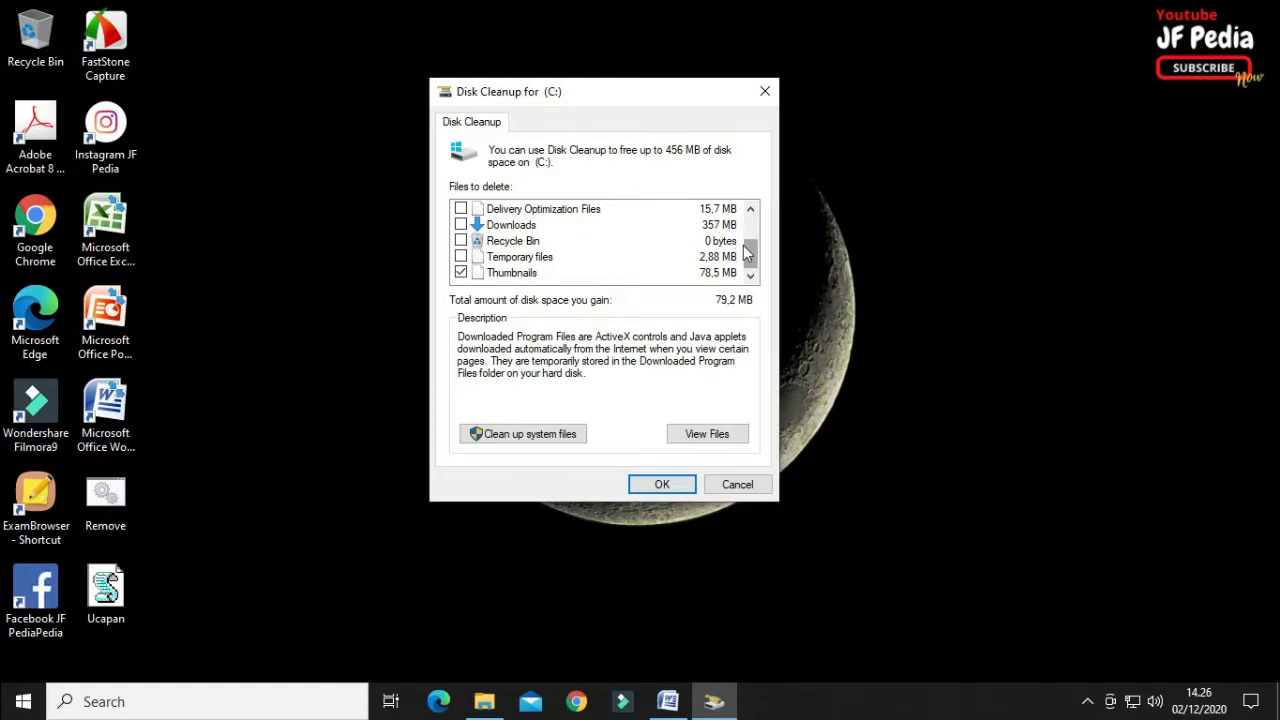
scroll(747, 253, "up", 1)
scroll(505, 260, "down", 1)
scroll(740, 245, "up", 2)
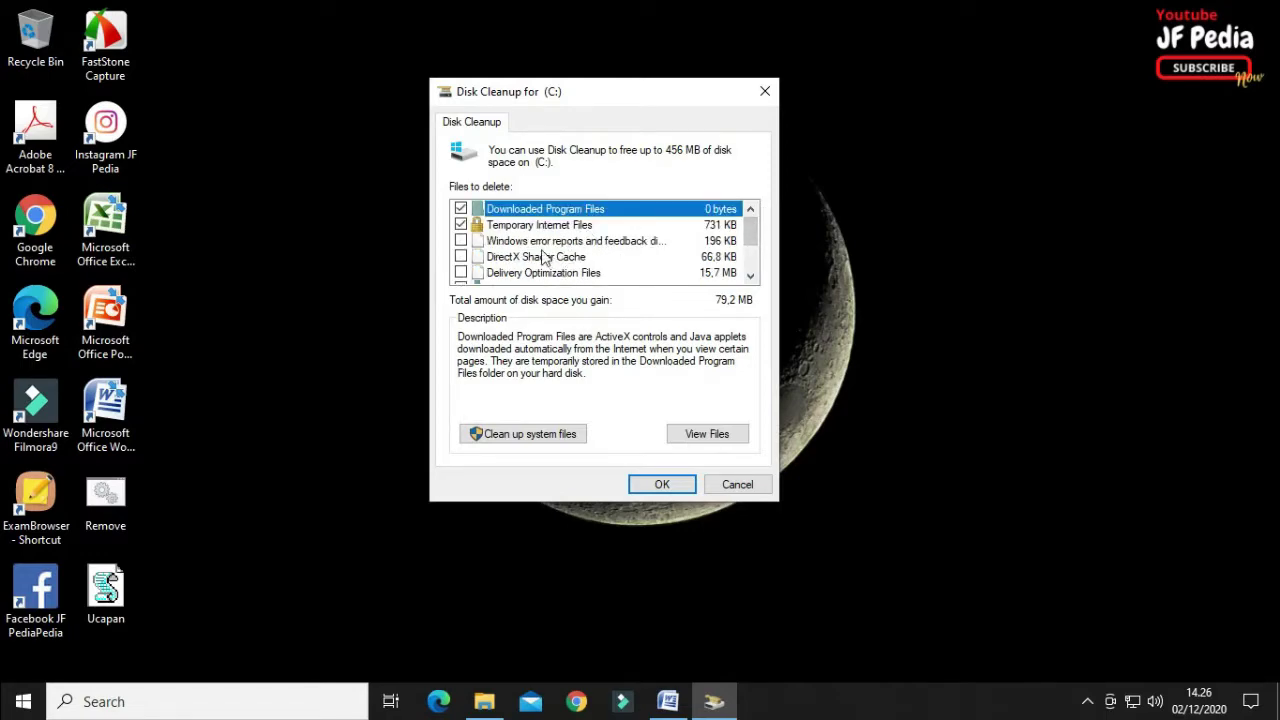
left_click(655, 492)
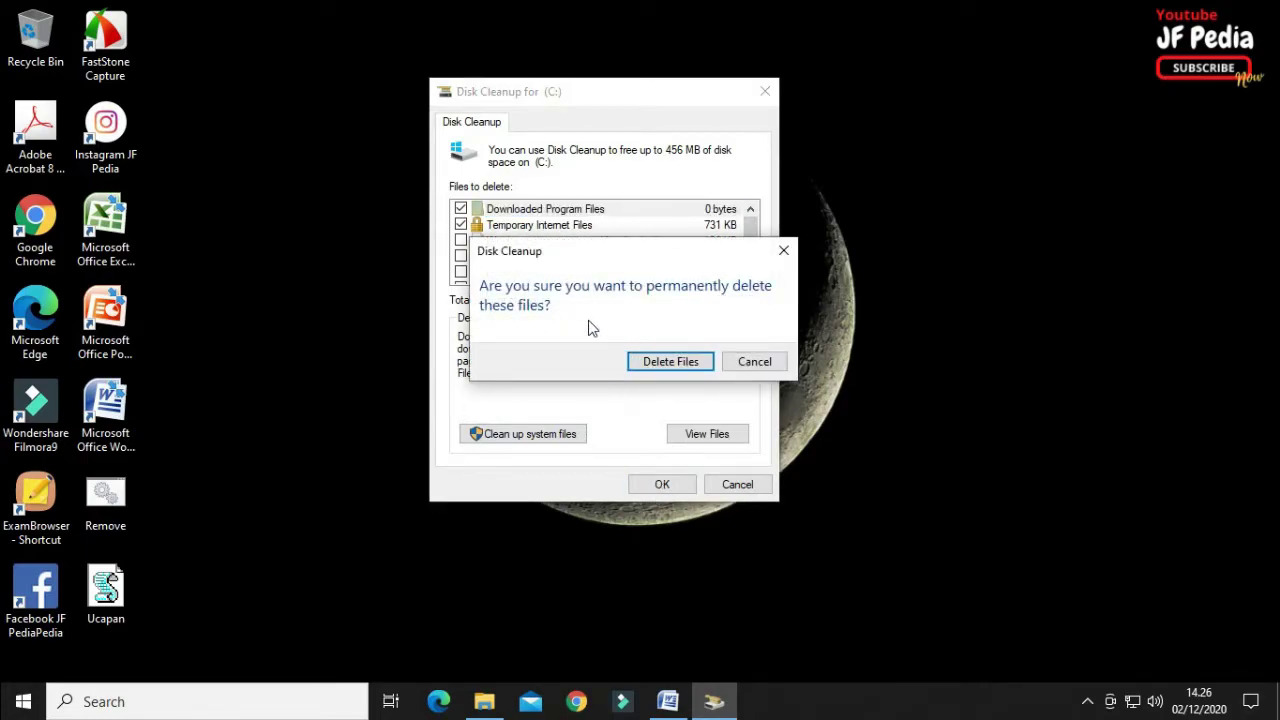
left_click(672, 362)
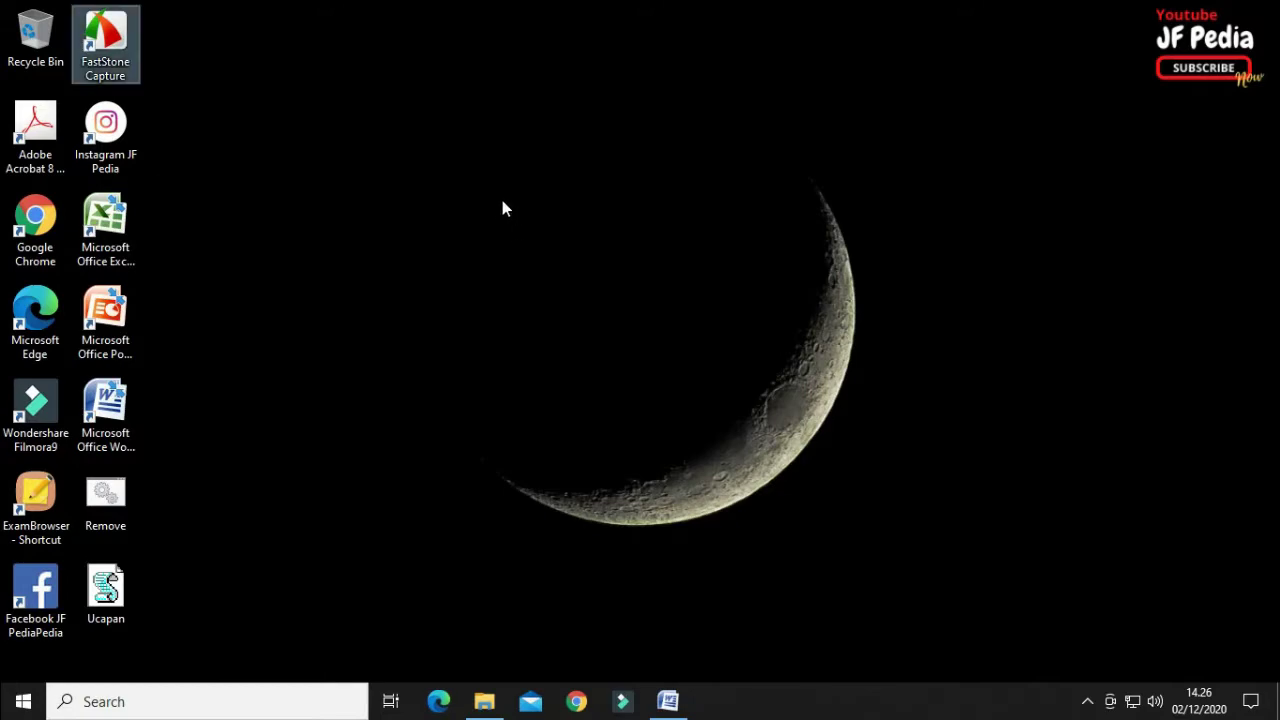
Step: Refresh the desktop and check the performance list in Word for the step after Disk Cleanup
right_click(503, 204)
left_click(537, 252)
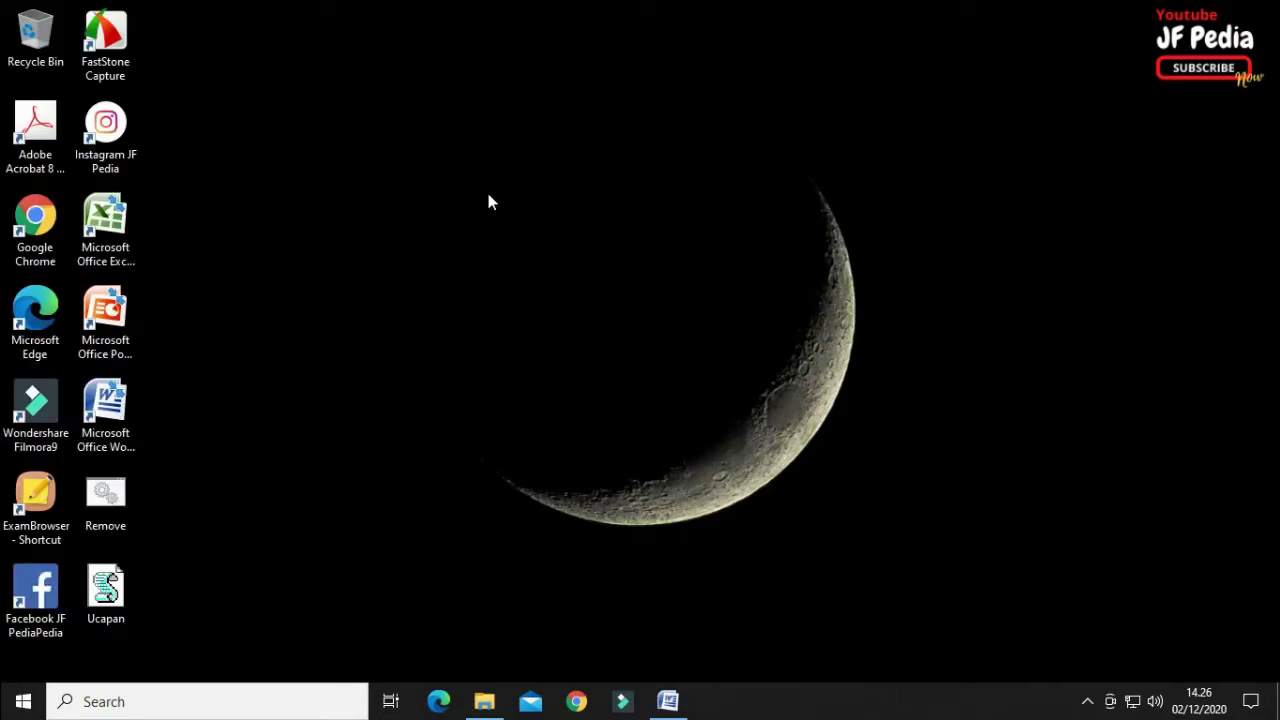
left_click(668, 701)
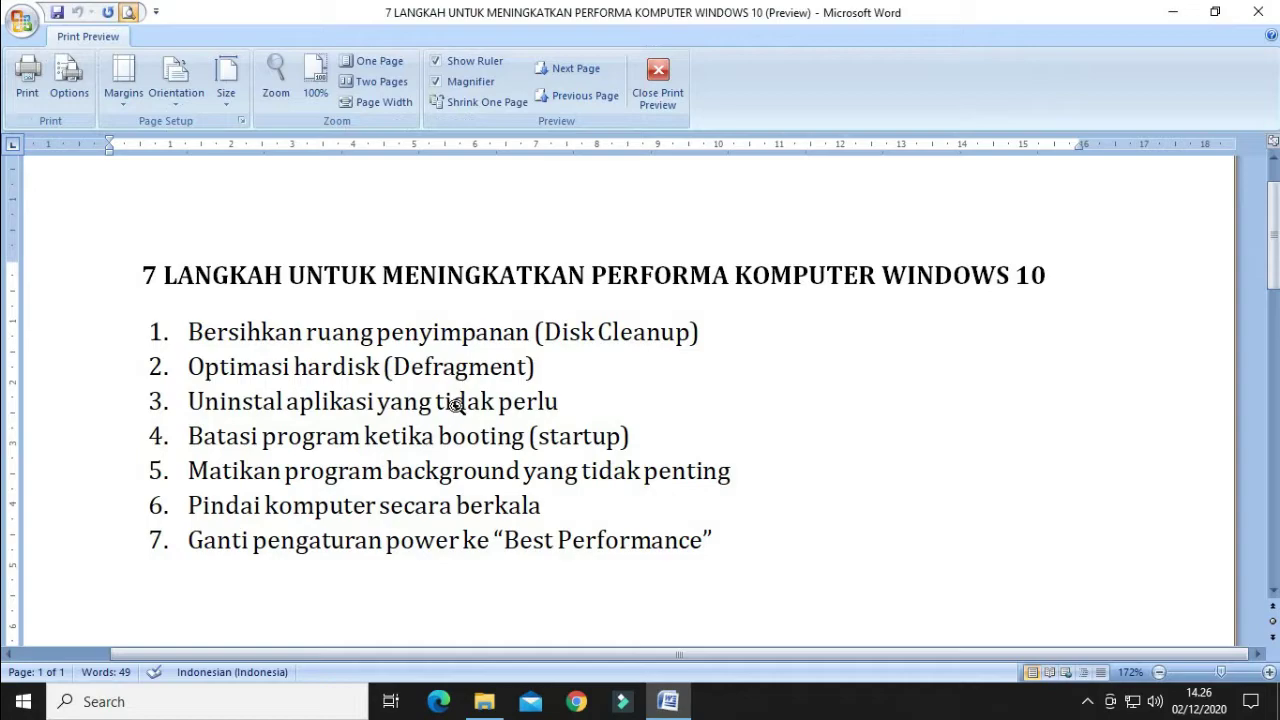
left_click(1173, 11)
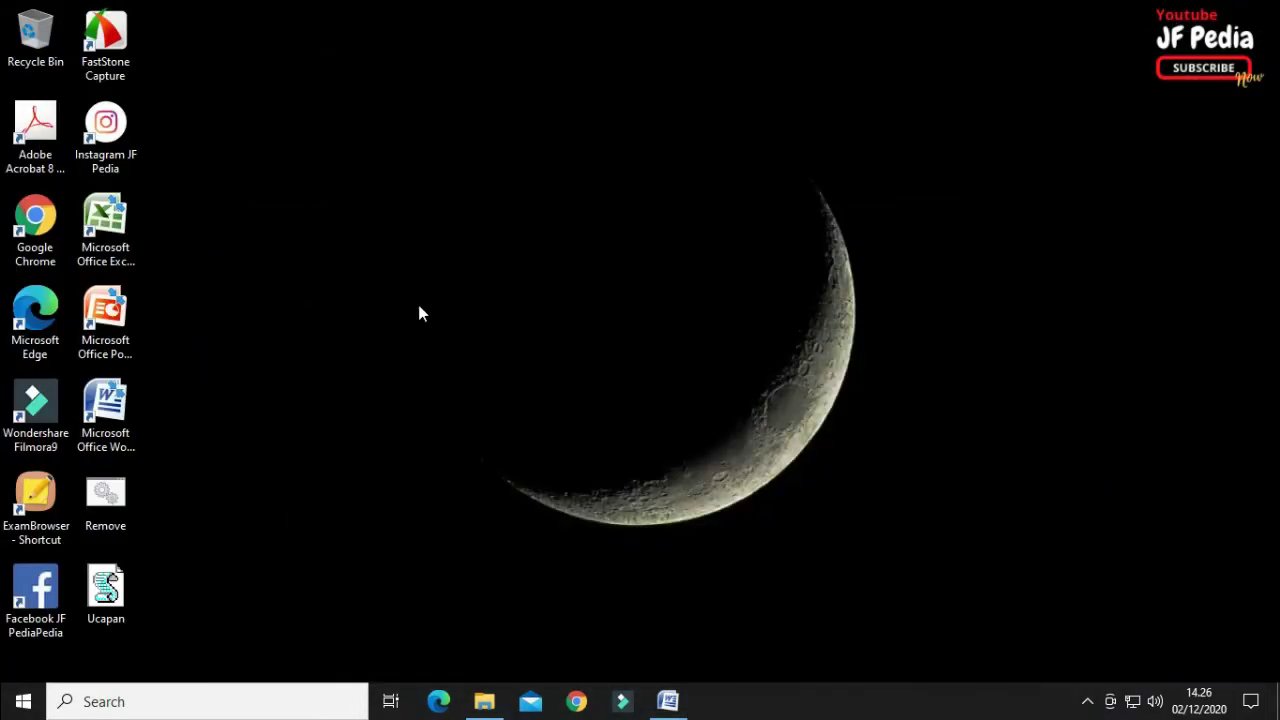
Step: Search Windows for "defragment" and open Defragment and Optimize Drives
left_click(144, 705)
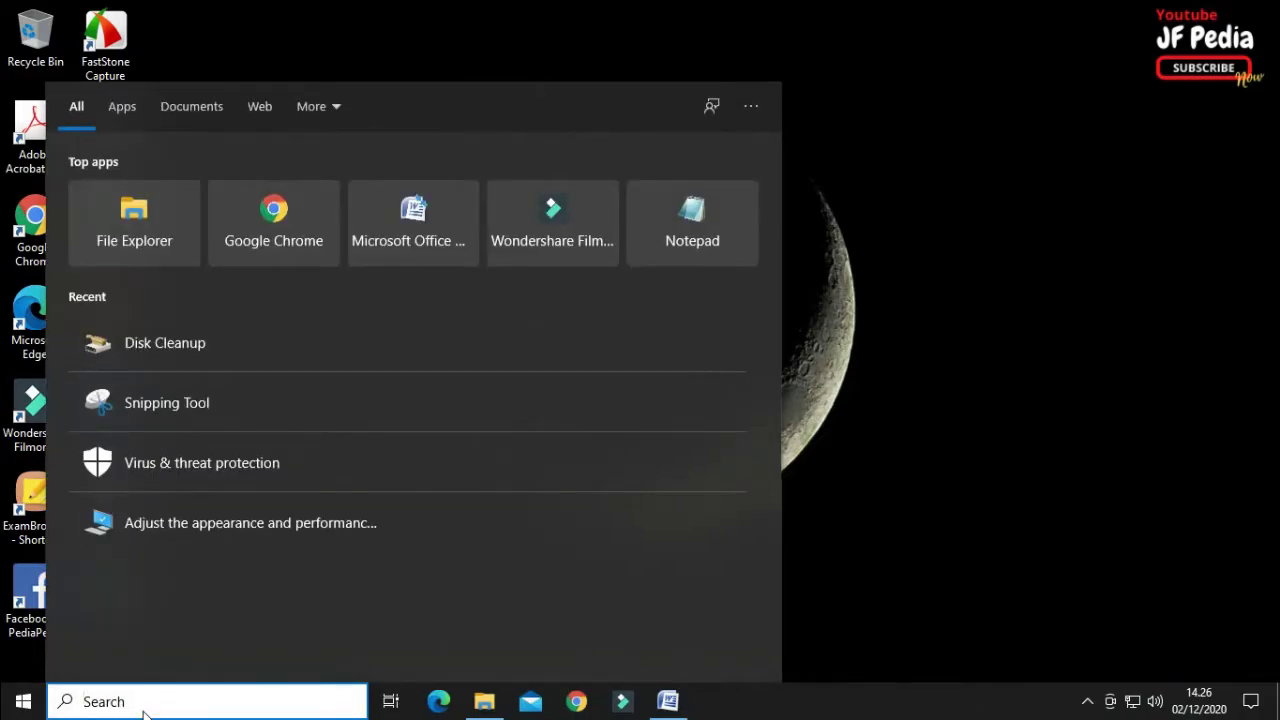
type("defrag")
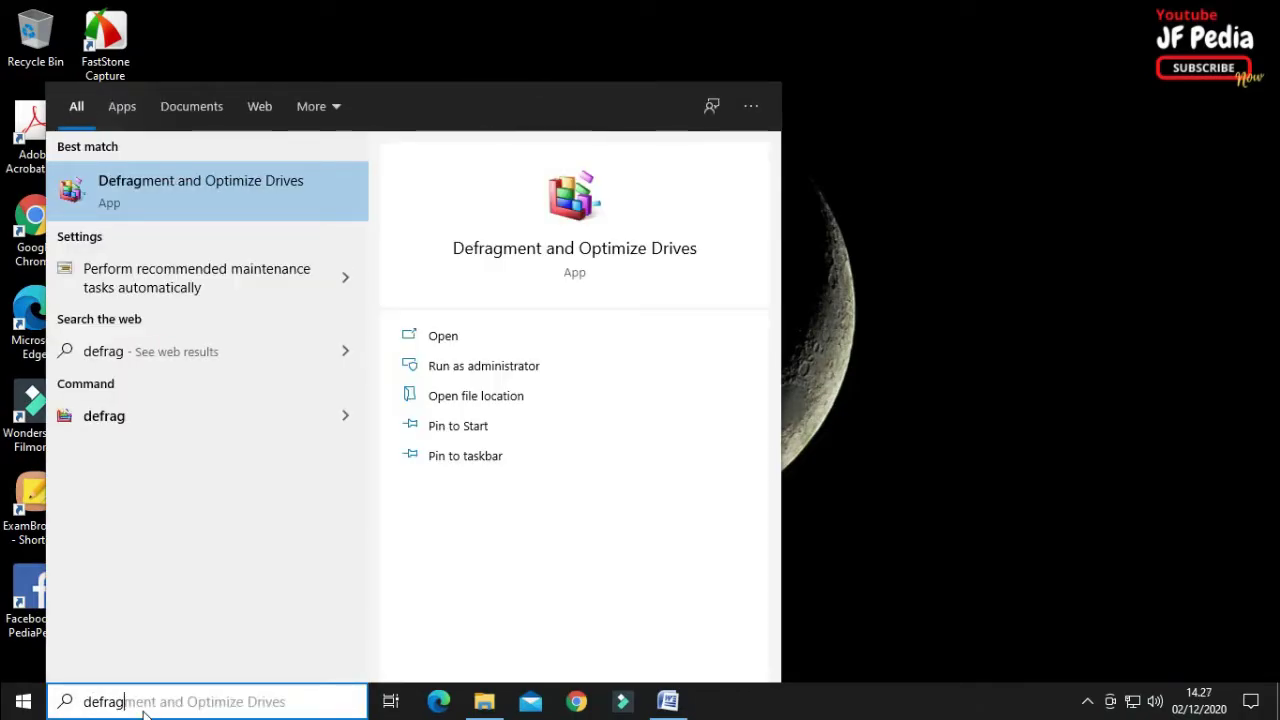
type("ment")
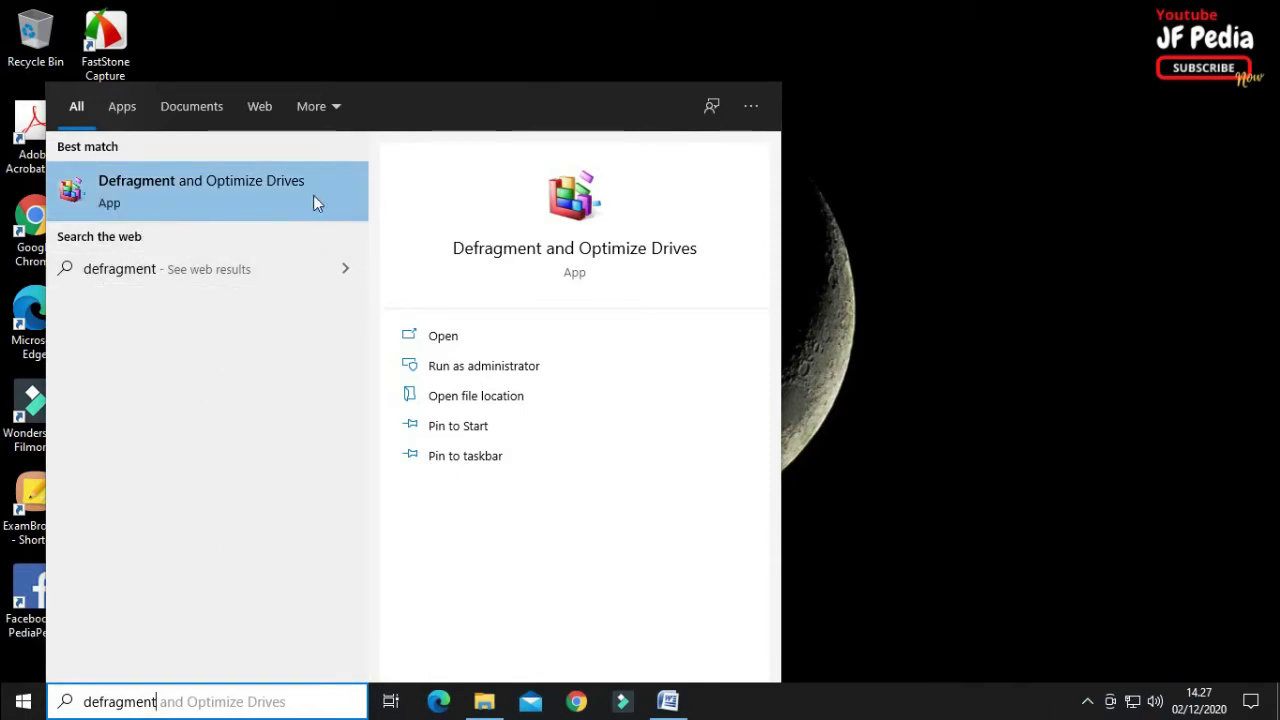
left_click(184, 202)
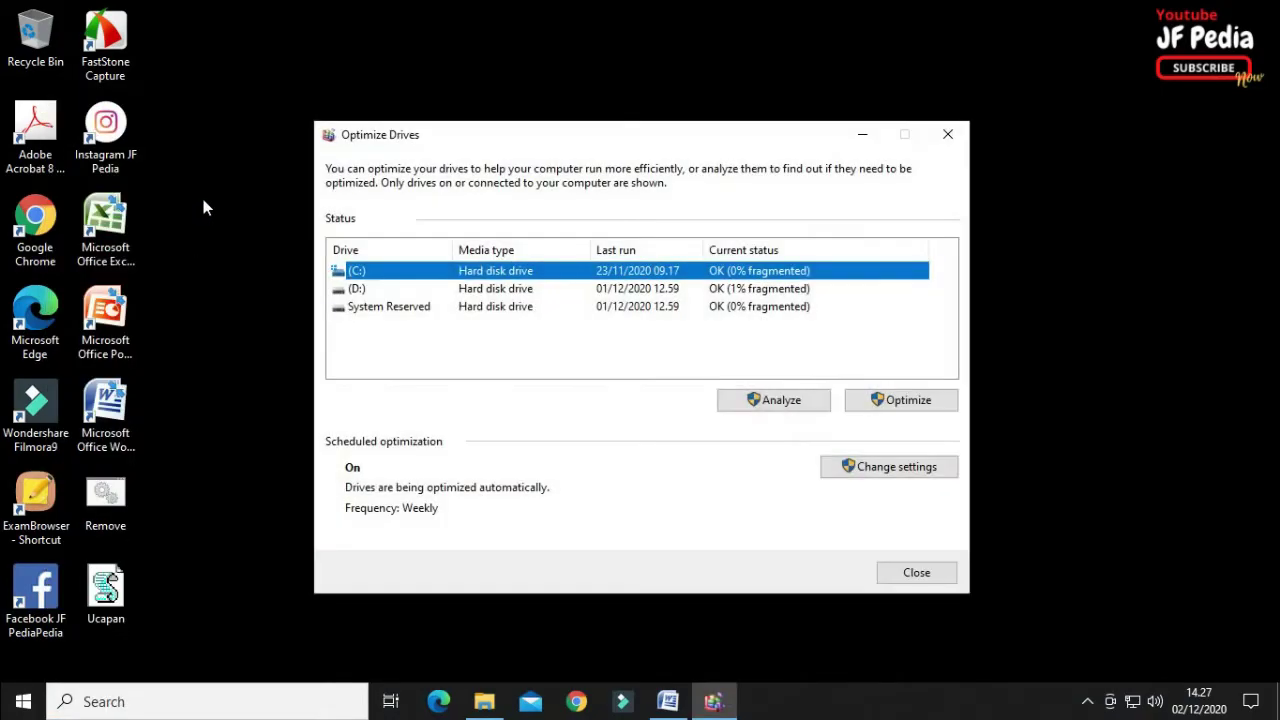
Step: Start optimization of the C:, D: and System Reserved drives one after another
left_click(364, 292)
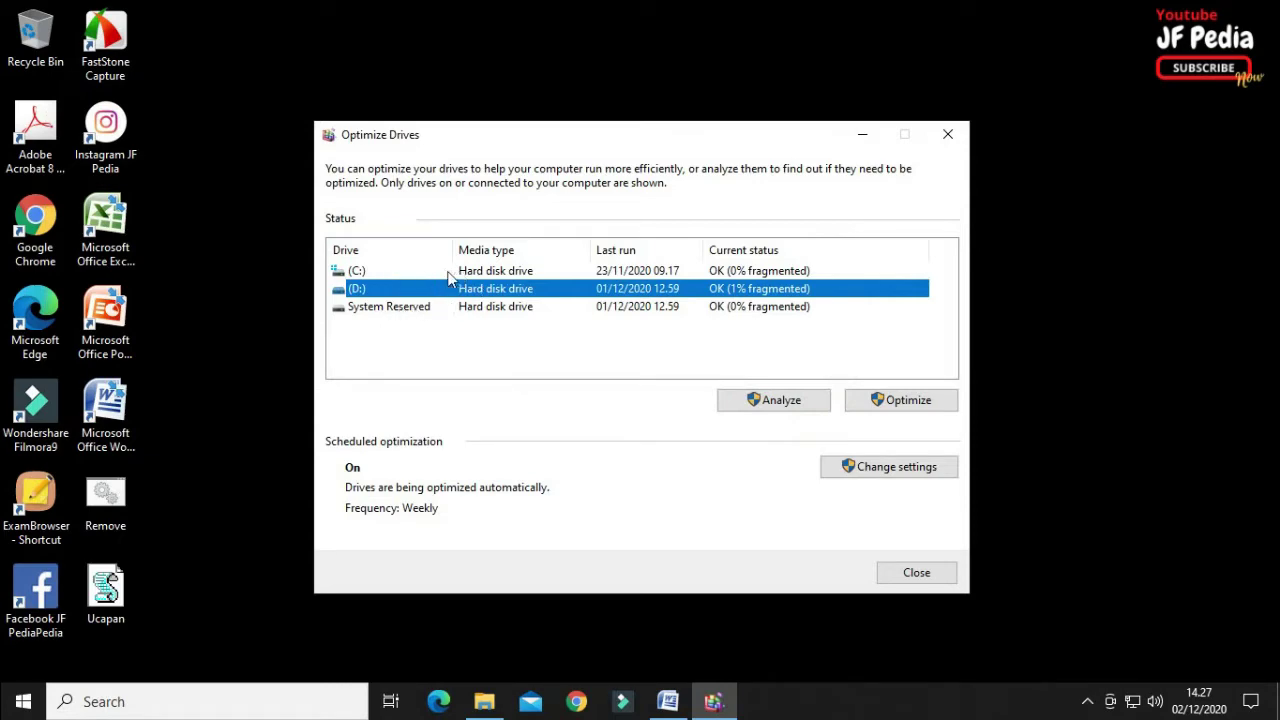
left_click(379, 276)
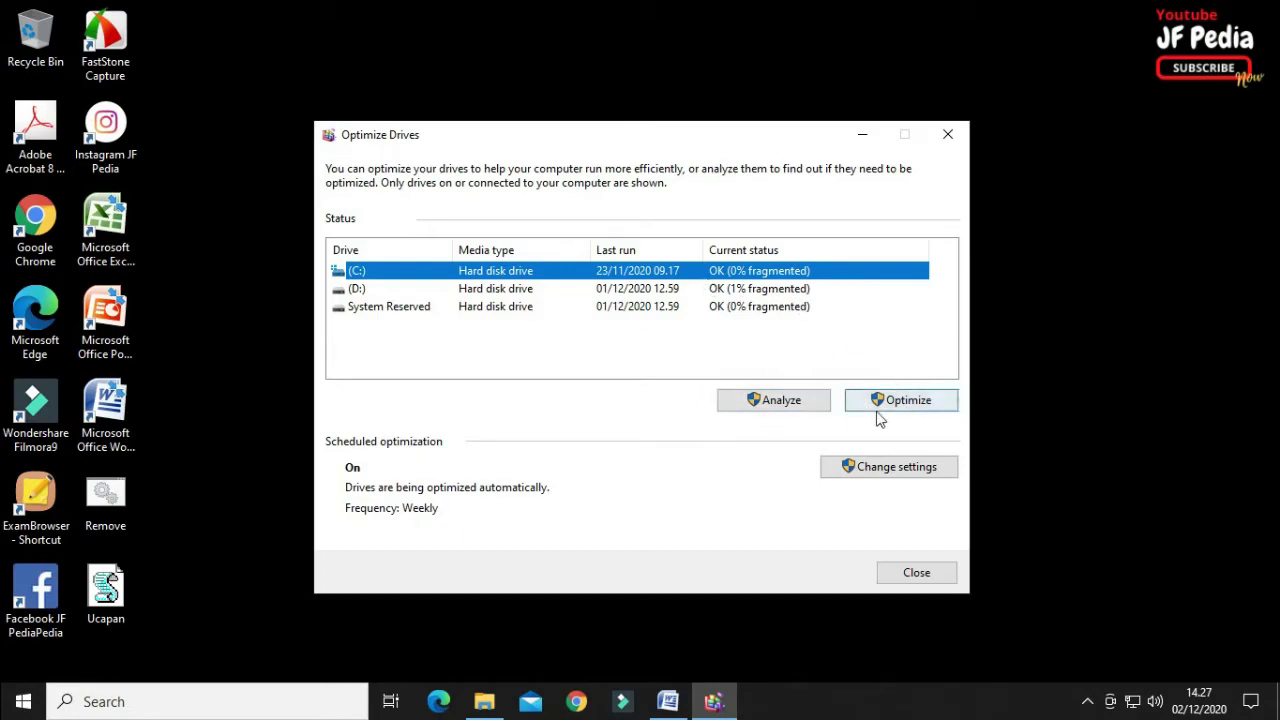
left_click(906, 401)
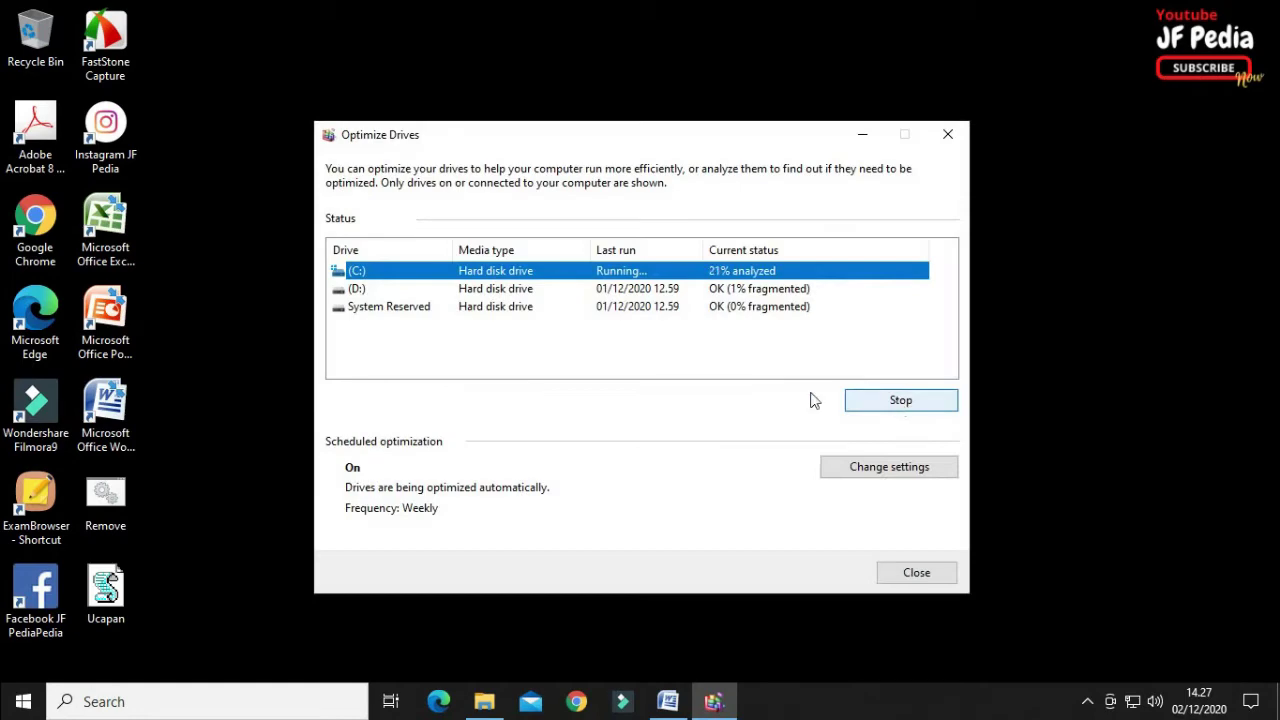
left_click(484, 292)
left_click(906, 411)
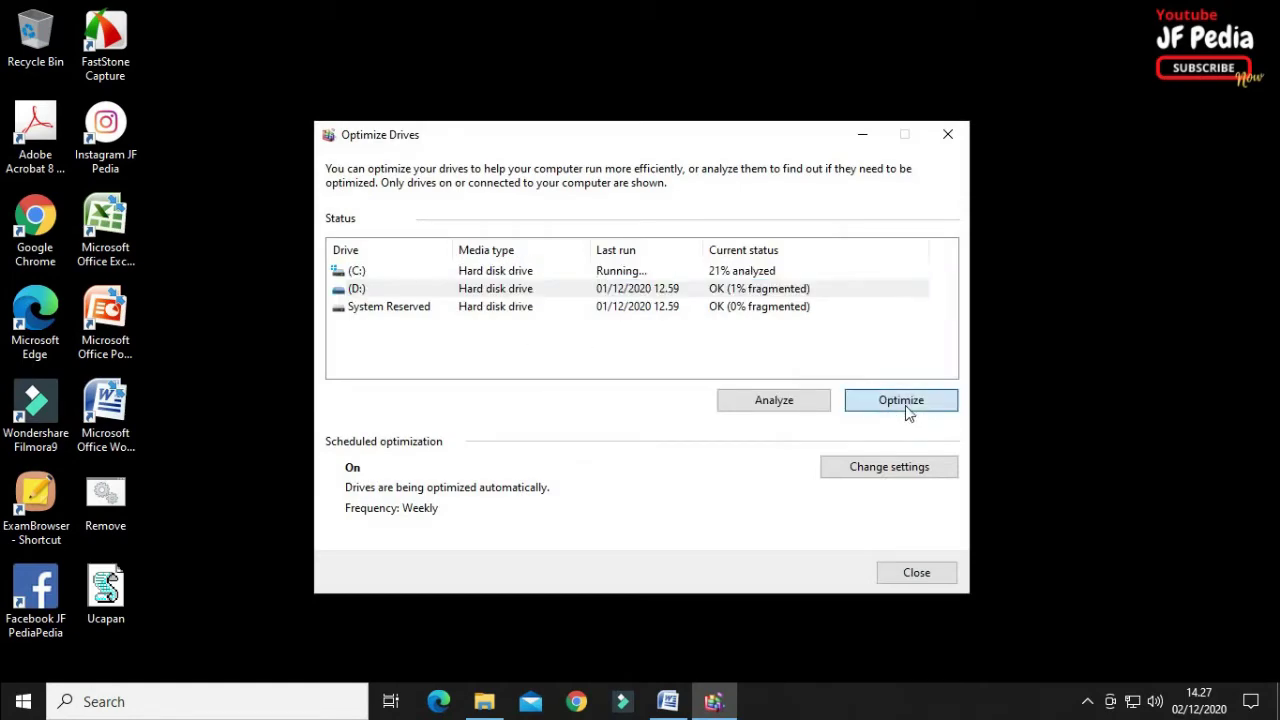
left_click(906, 411)
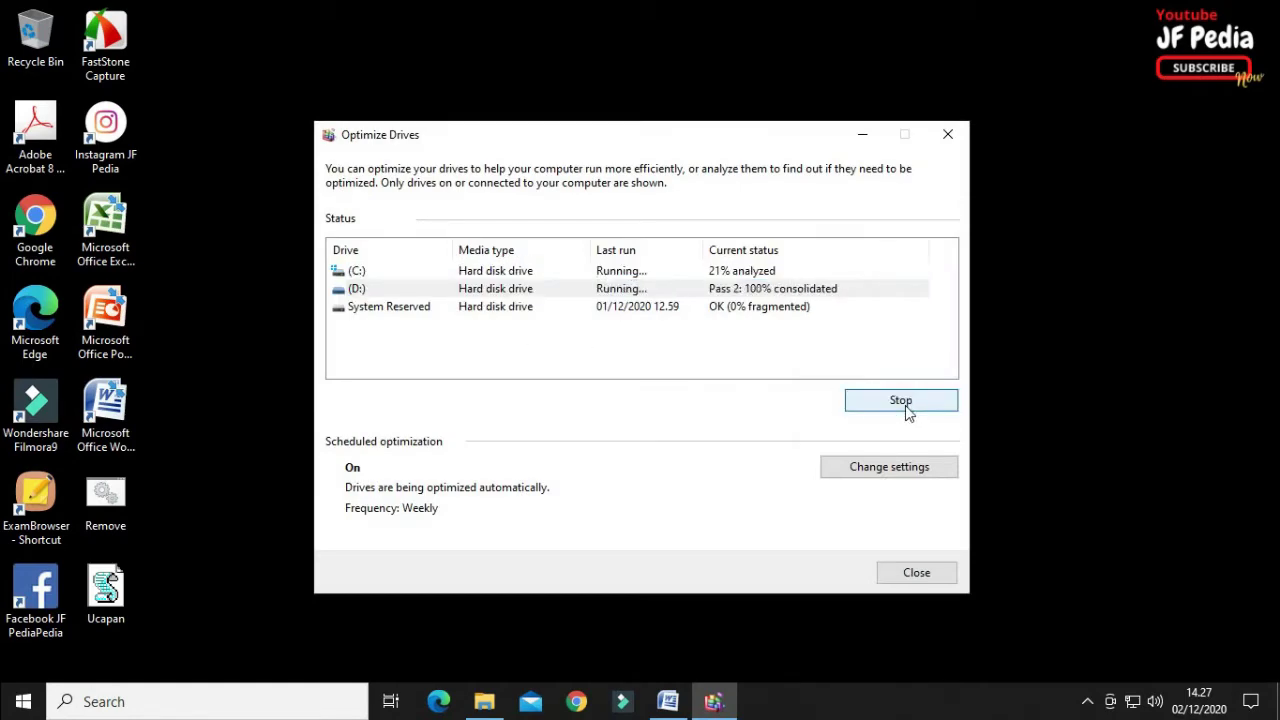
left_click(414, 312)
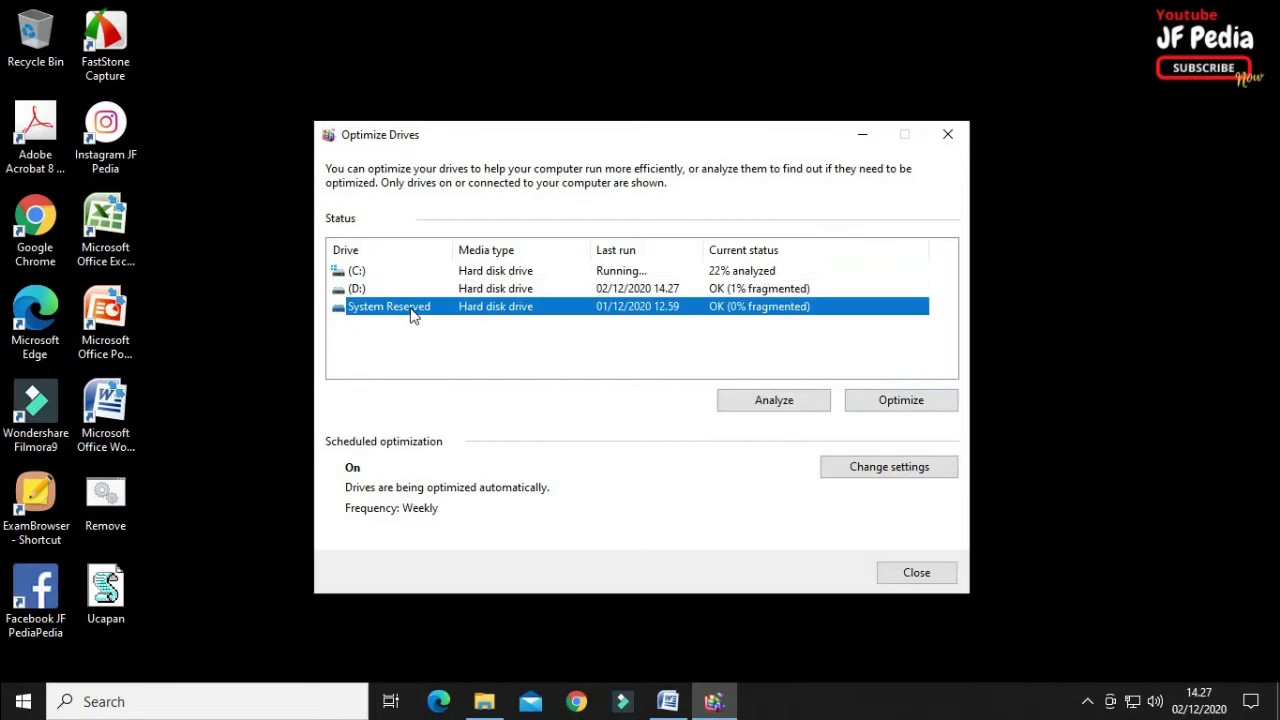
left_click(906, 411)
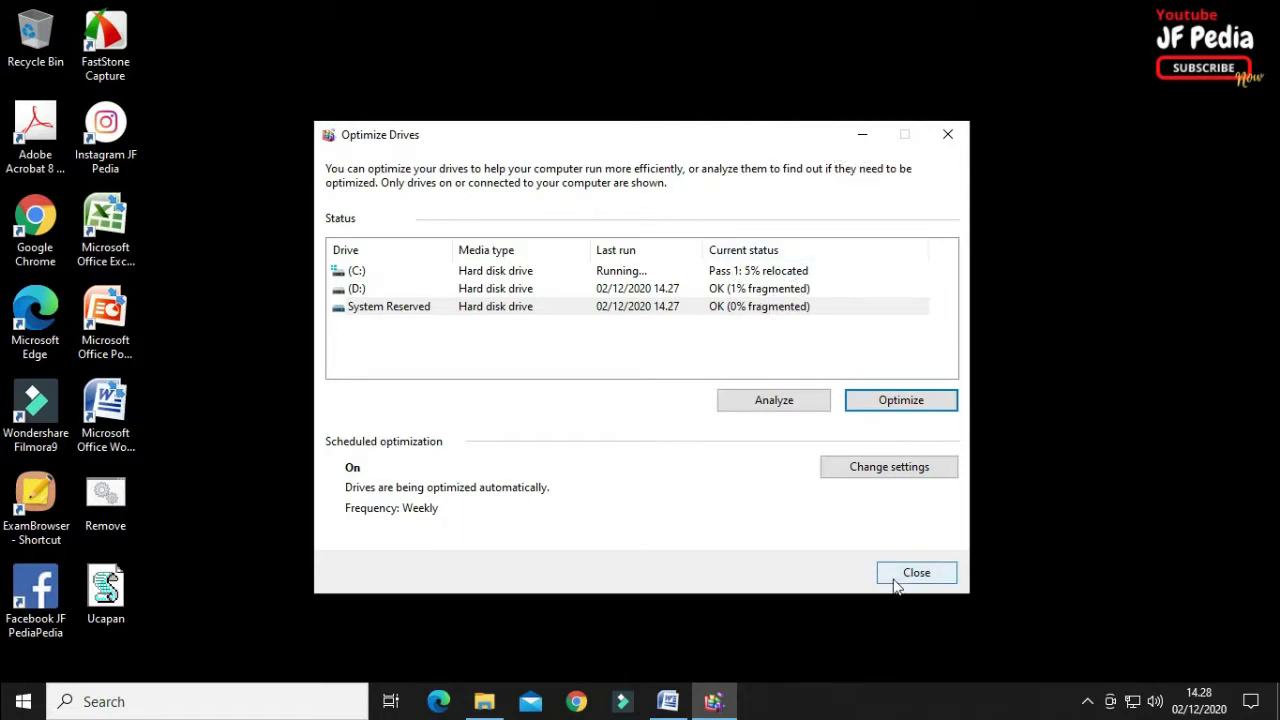
Step: Minimize the Optimize Drives window and review the remaining steps of the performance list in Word
left_click(861, 135)
left_click(668, 701)
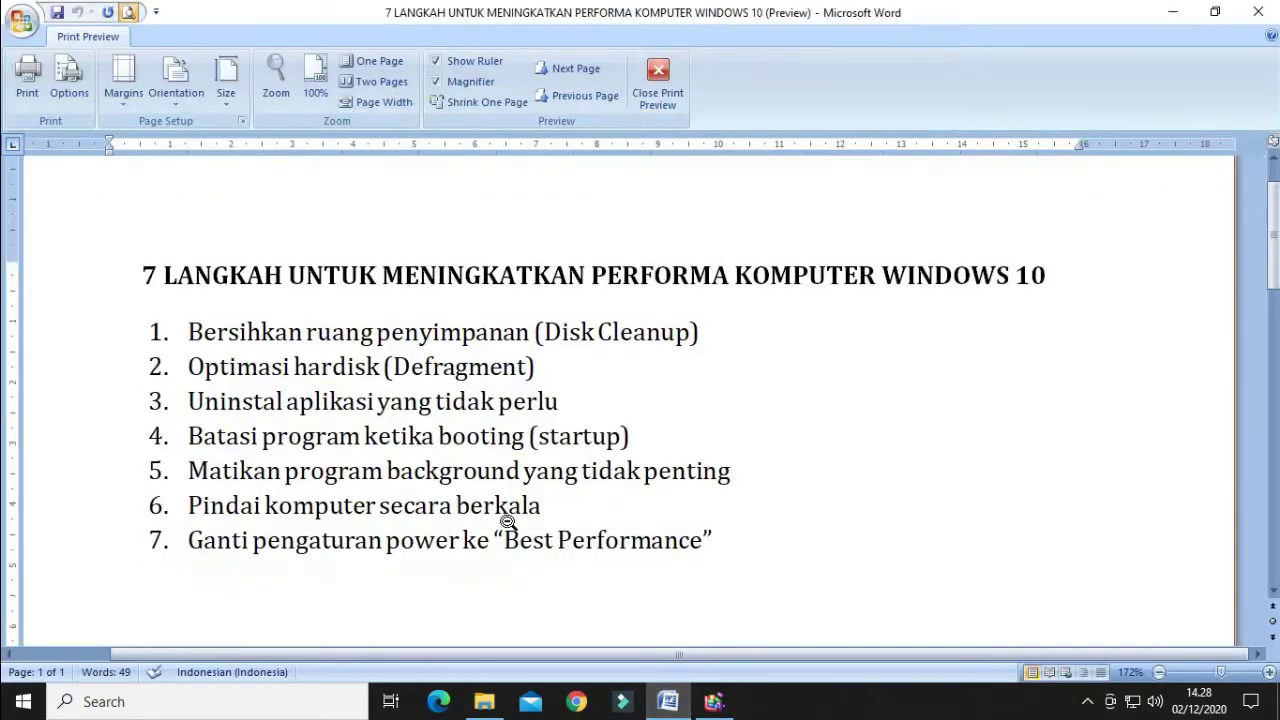
scroll(306, 455, "down", 1)
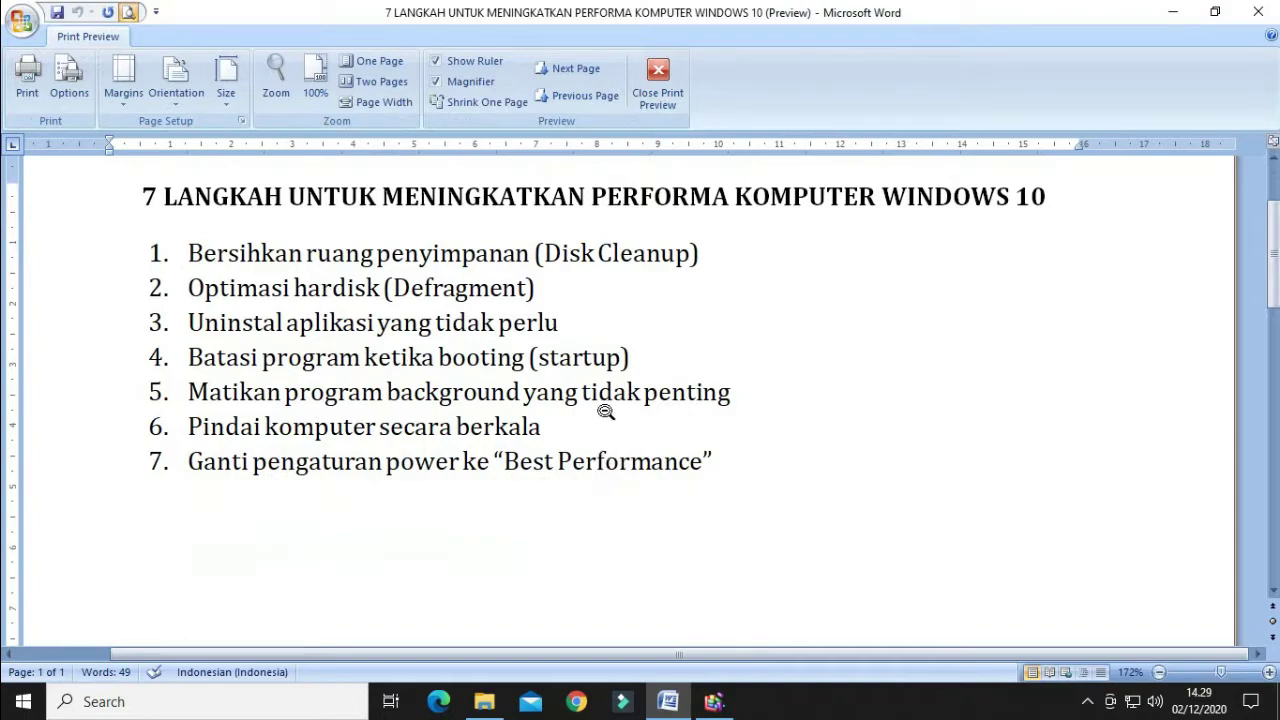
left_click(150, 704)
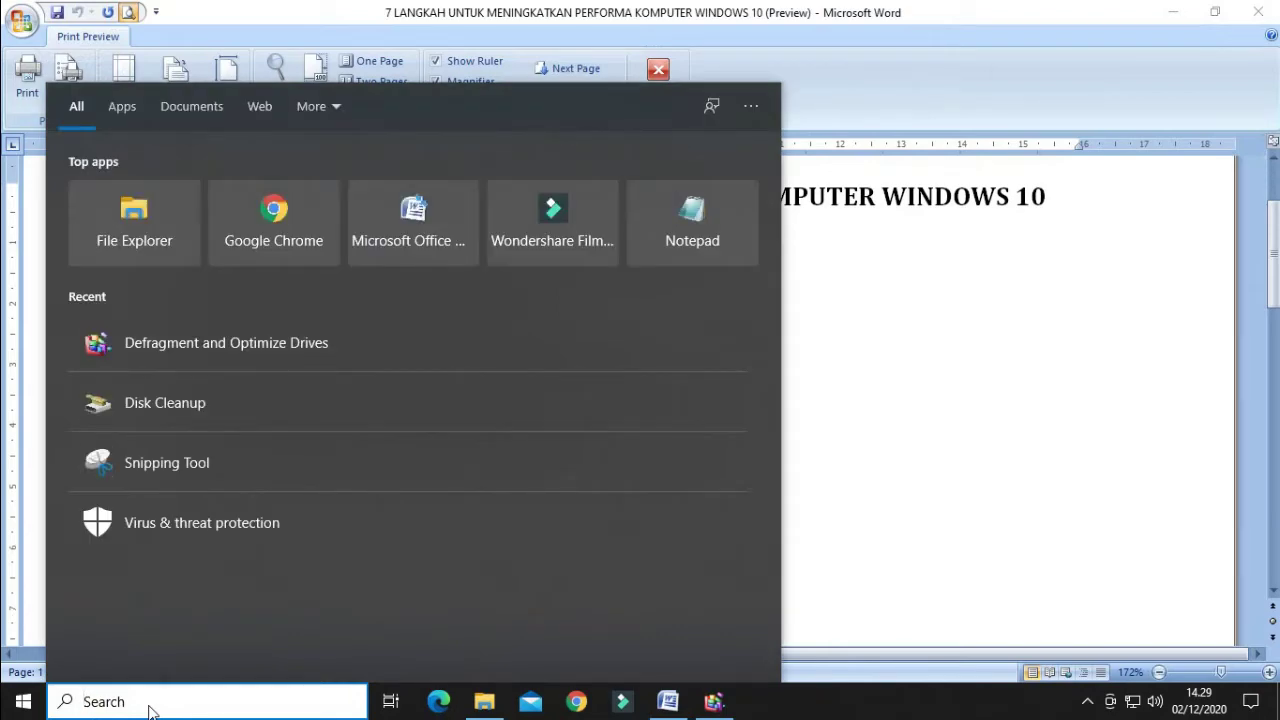
type("ununstal")
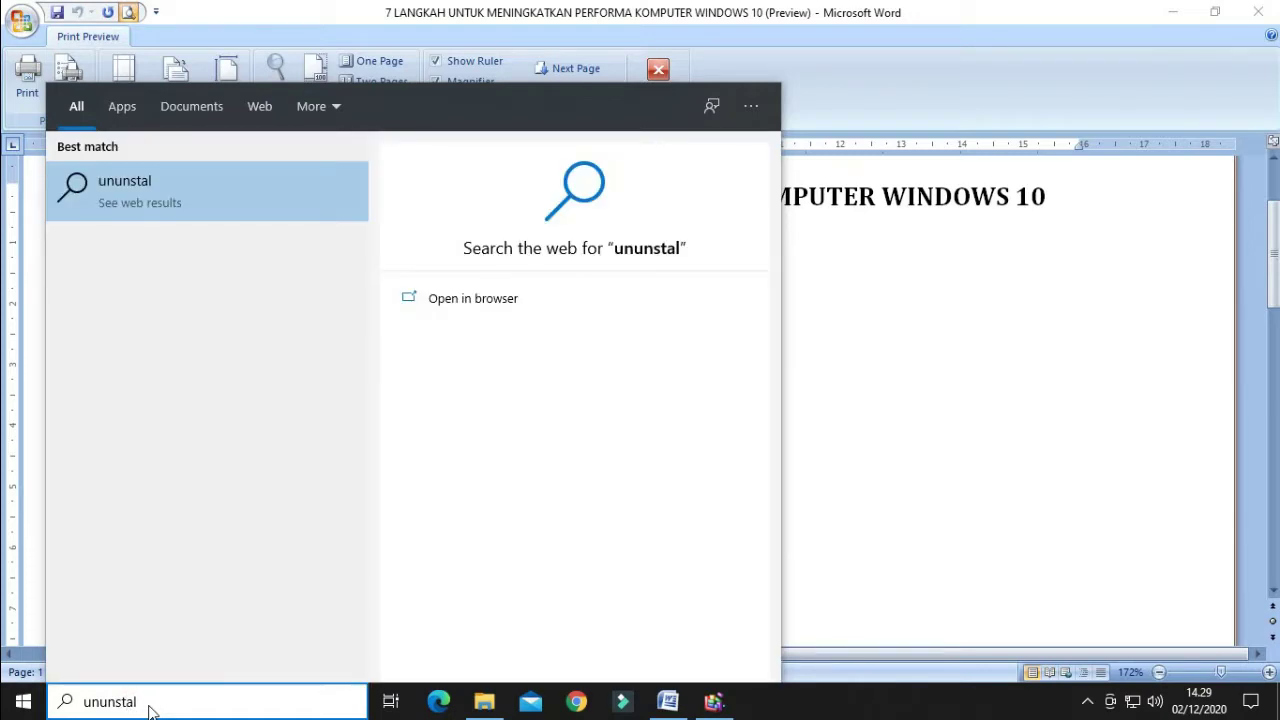
left_click(100, 702)
key("Delete")
type("i")
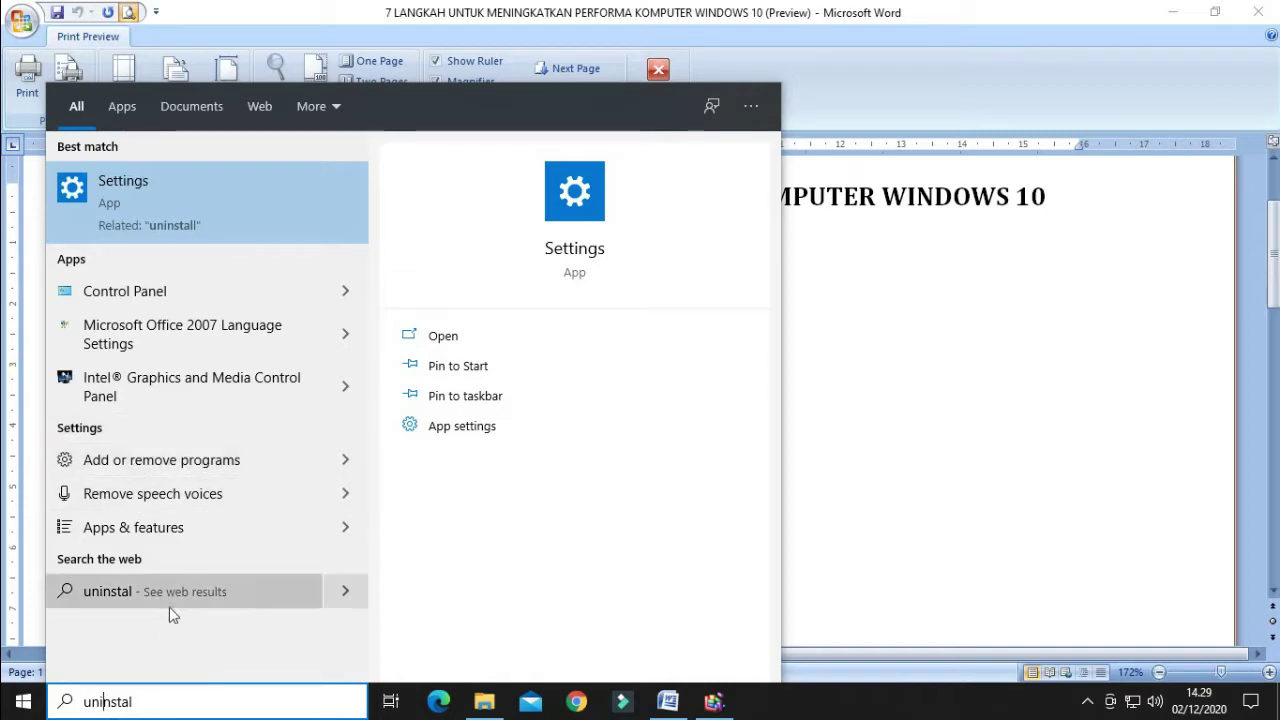
Step: Search Windows for "add or remove" and open Add or remove programs
double_click(163, 700)
type("add ")
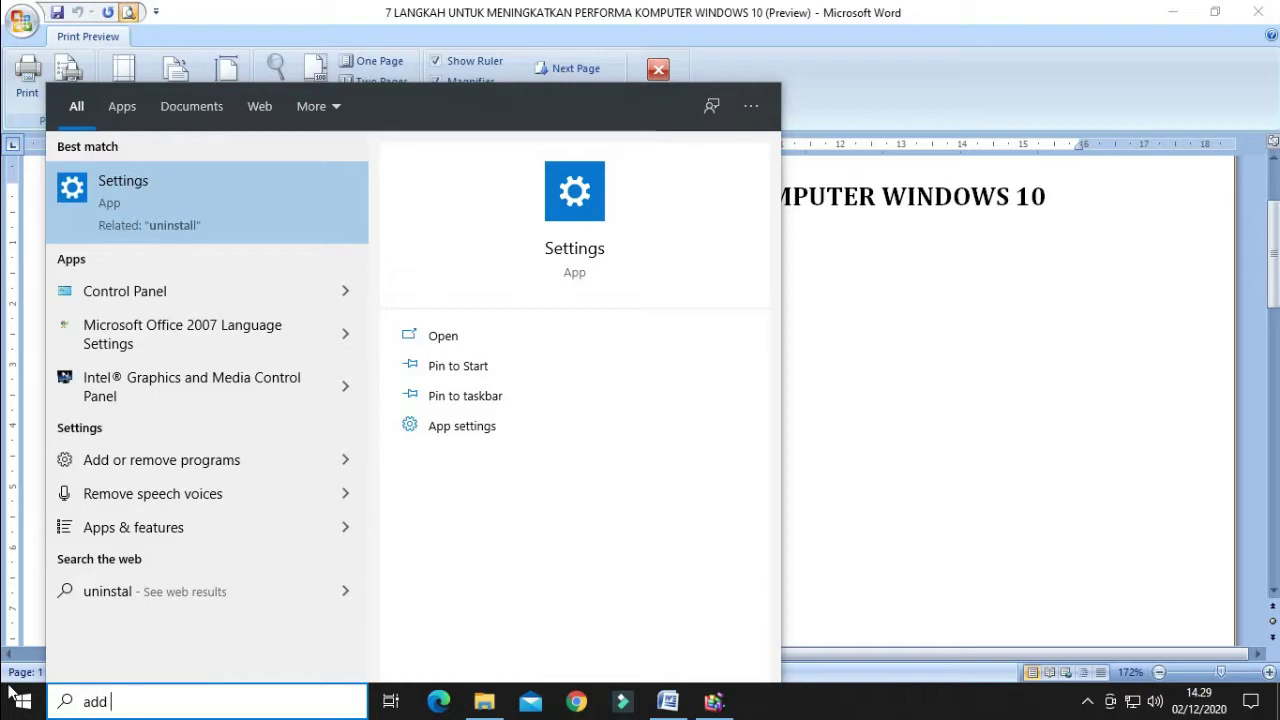
type("or remove")
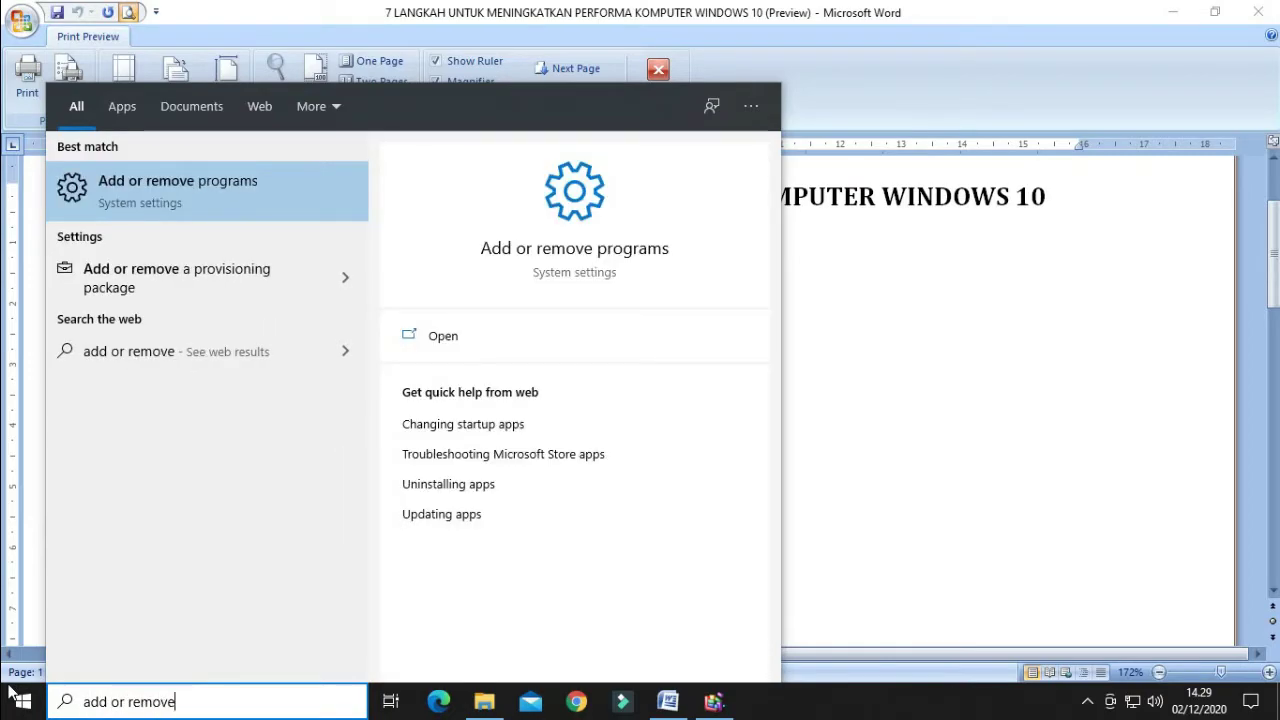
left_click(176, 207)
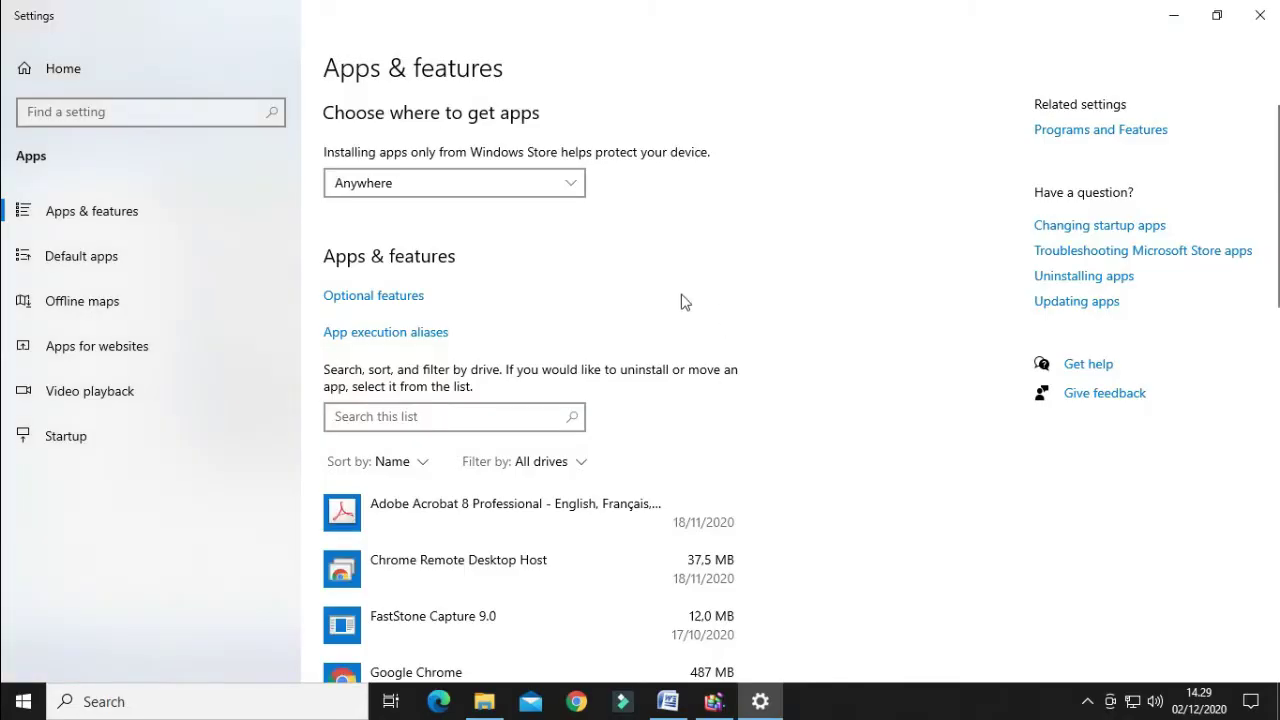
Step: Check the drive optimization progress and close the Optimize Drives window
left_click(1113, 138)
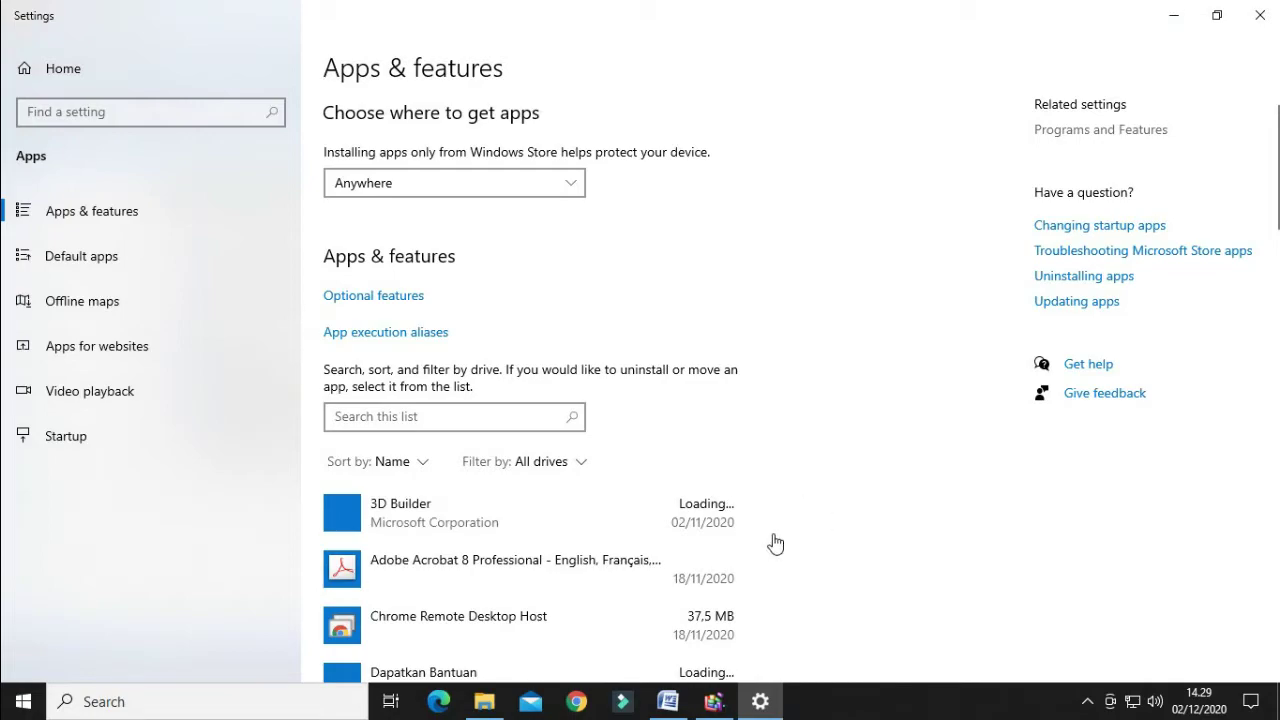
left_click(722, 692)
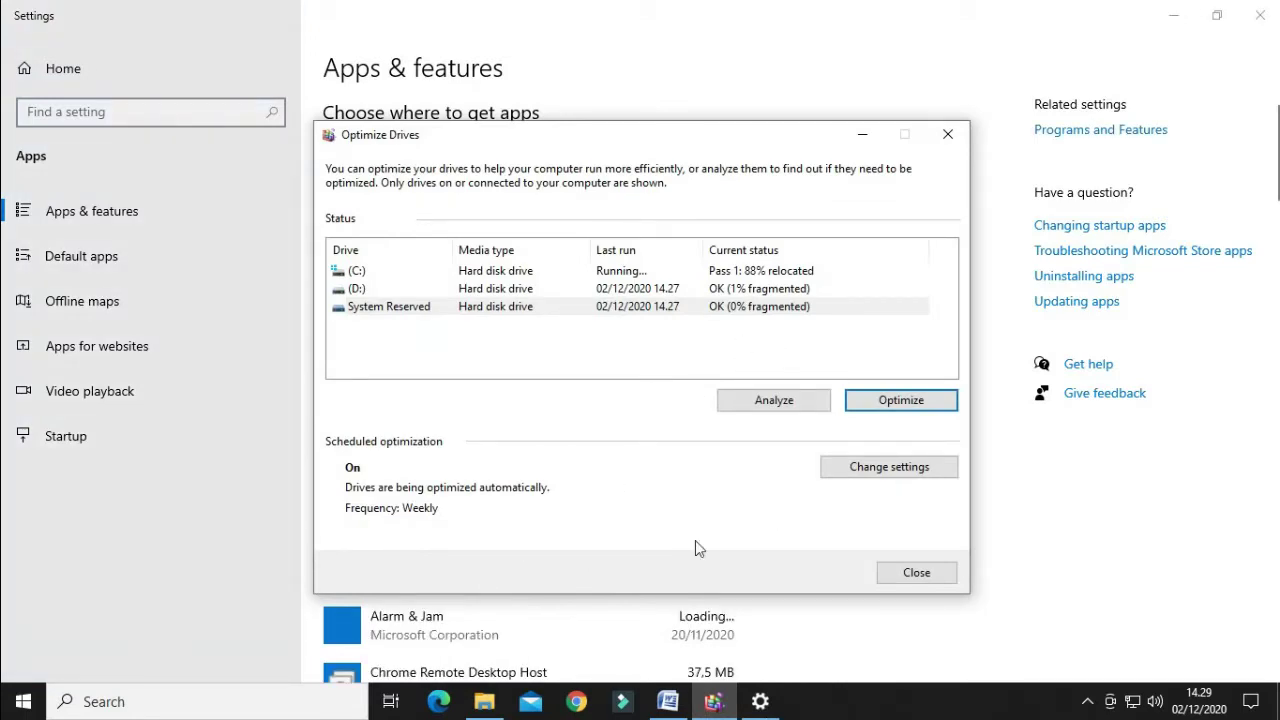
left_click(915, 578)
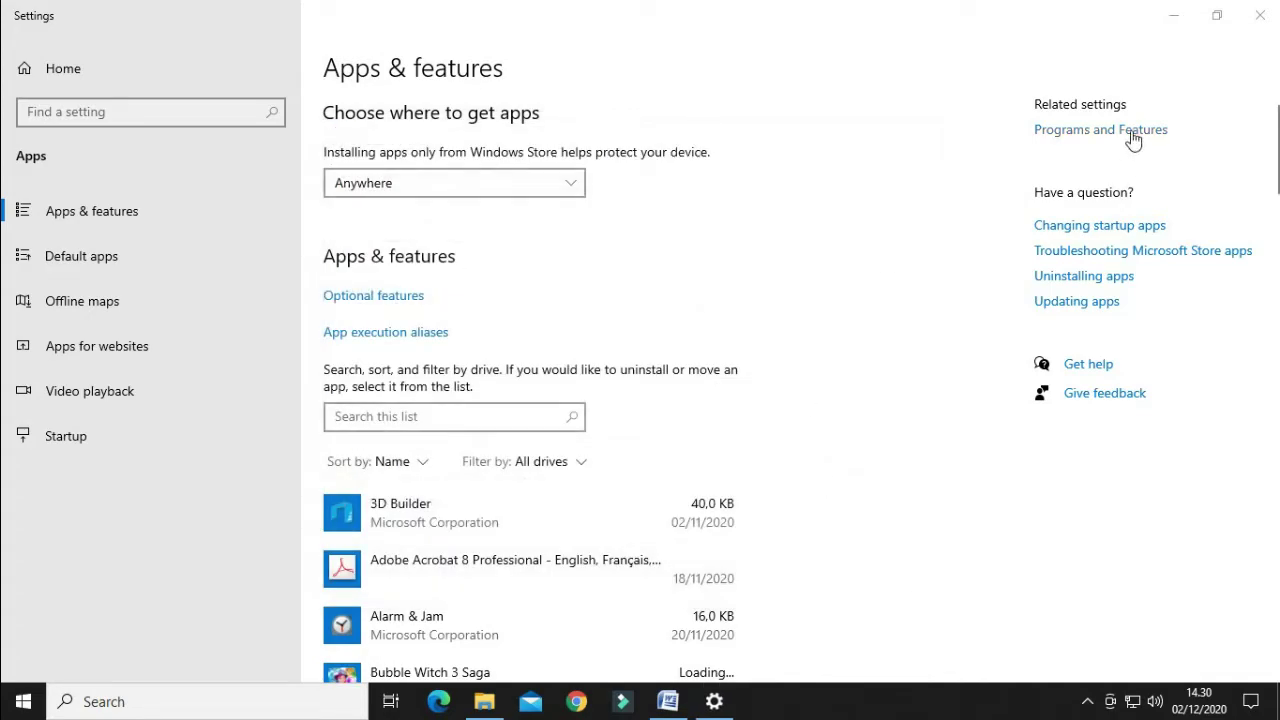
Step: Open Programs and Features from the related settings and select Chrome Remote Desktop Host in the program list
left_click(1091, 131)
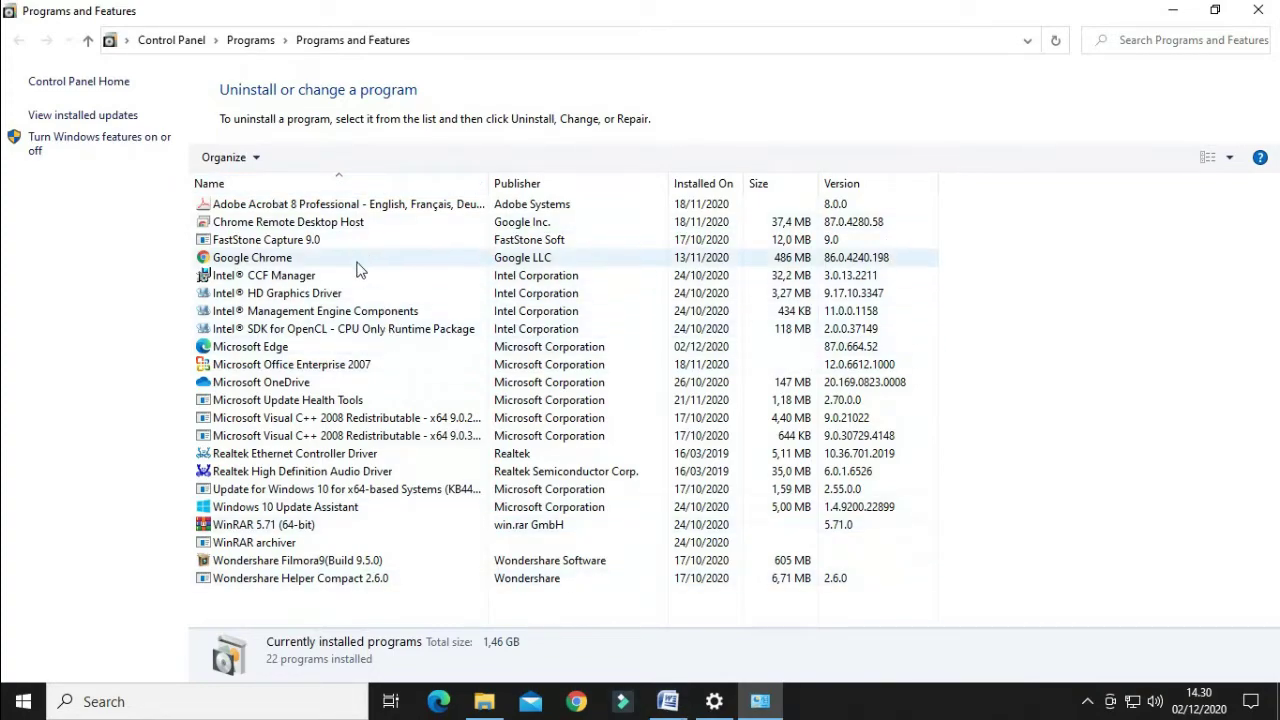
left_click(265, 228)
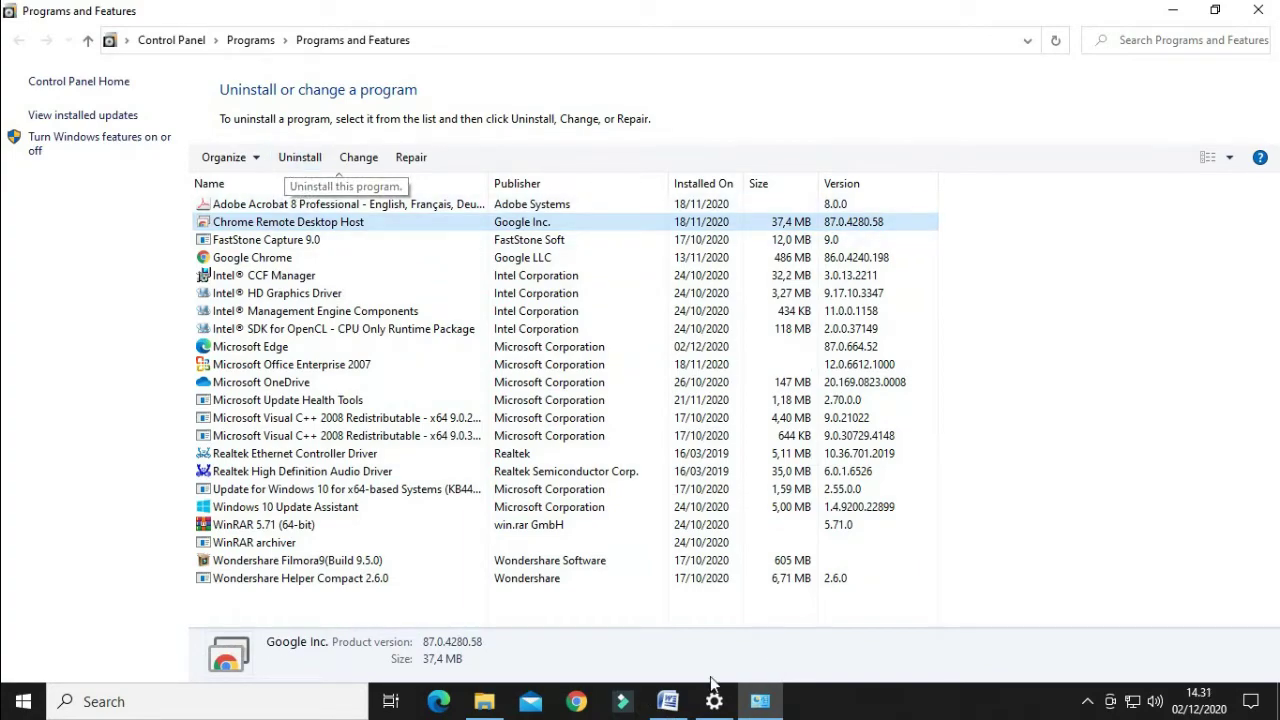
Step: Check the performance list in Word, then open Task Manager and maximize its window
left_click(667, 701)
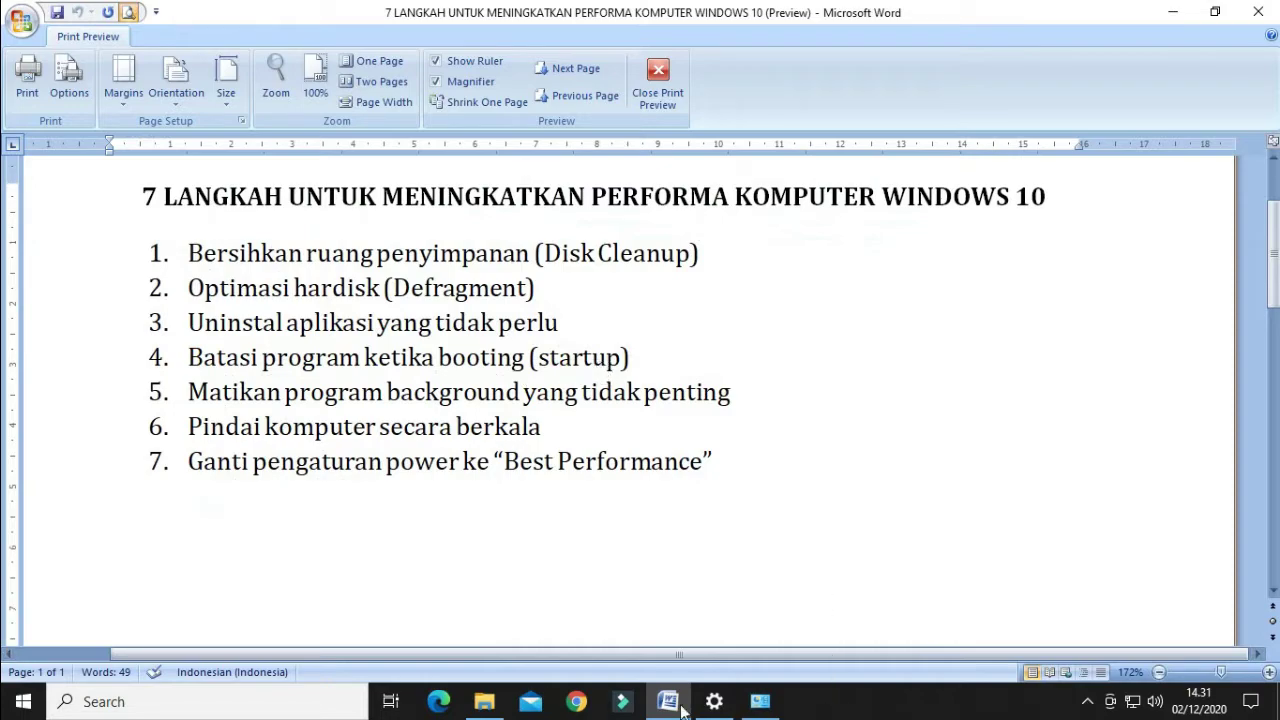
right_click(852, 711)
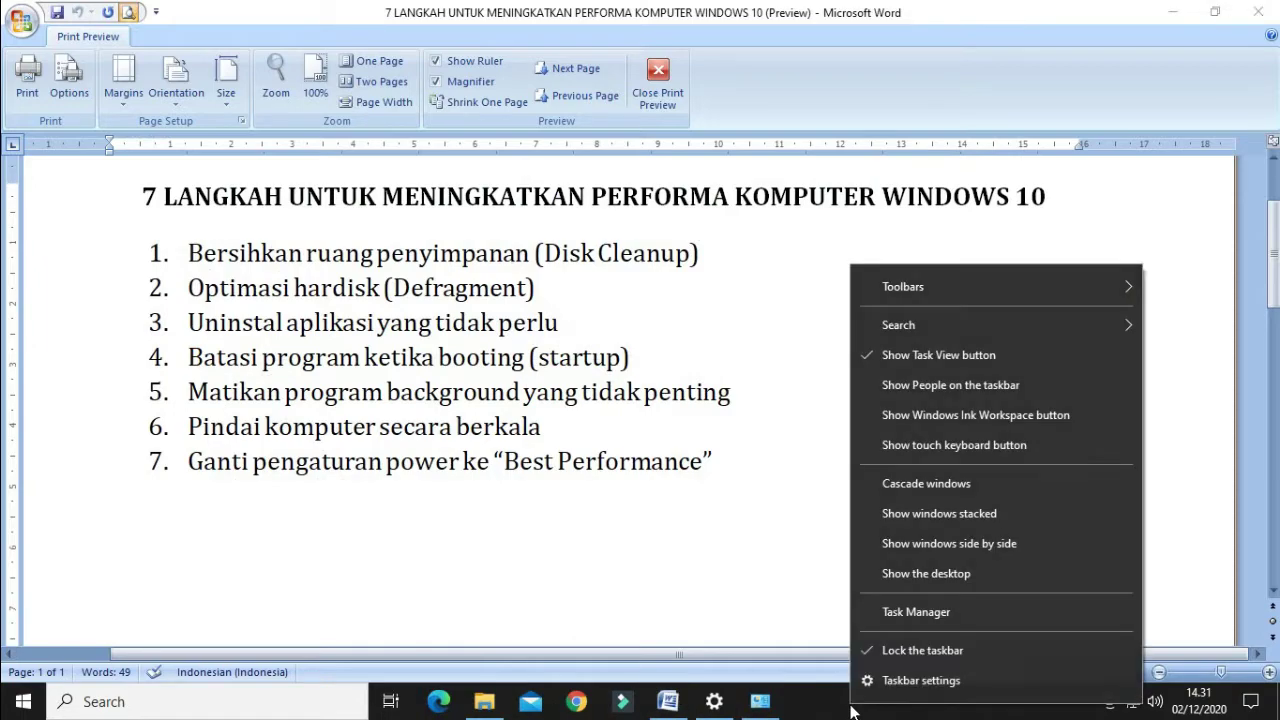
left_click(928, 614)
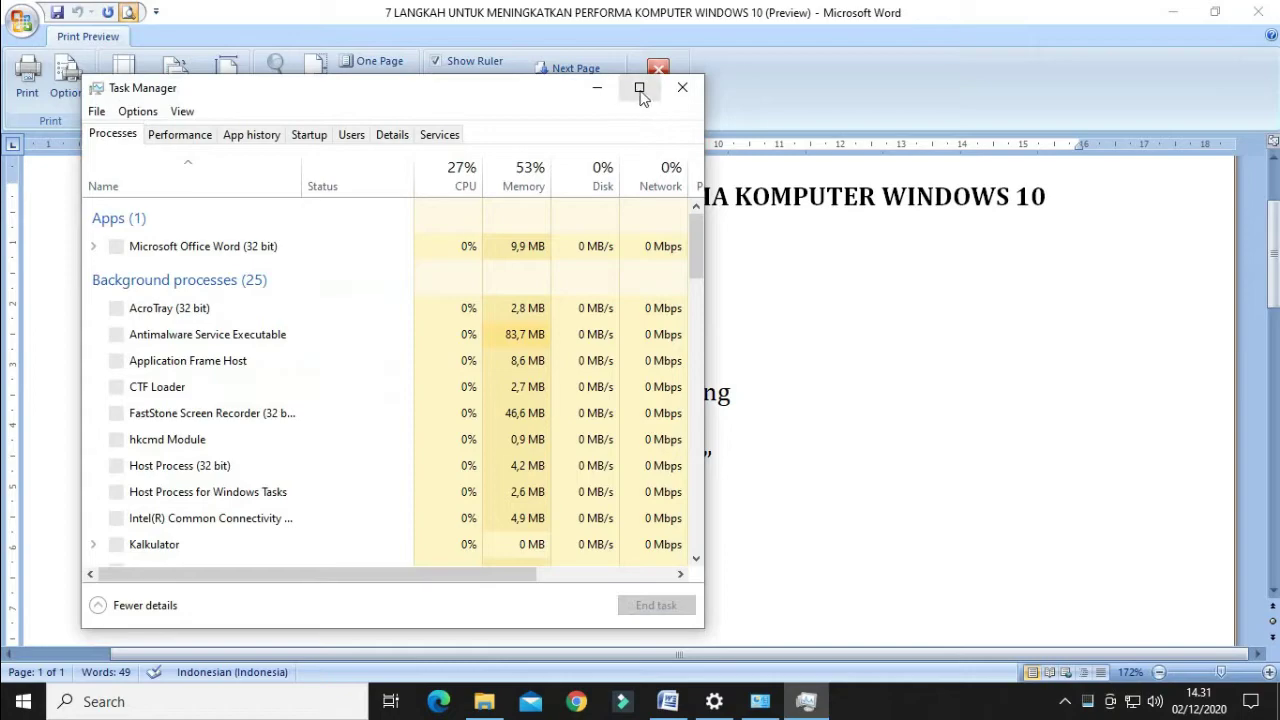
left_click(640, 89)
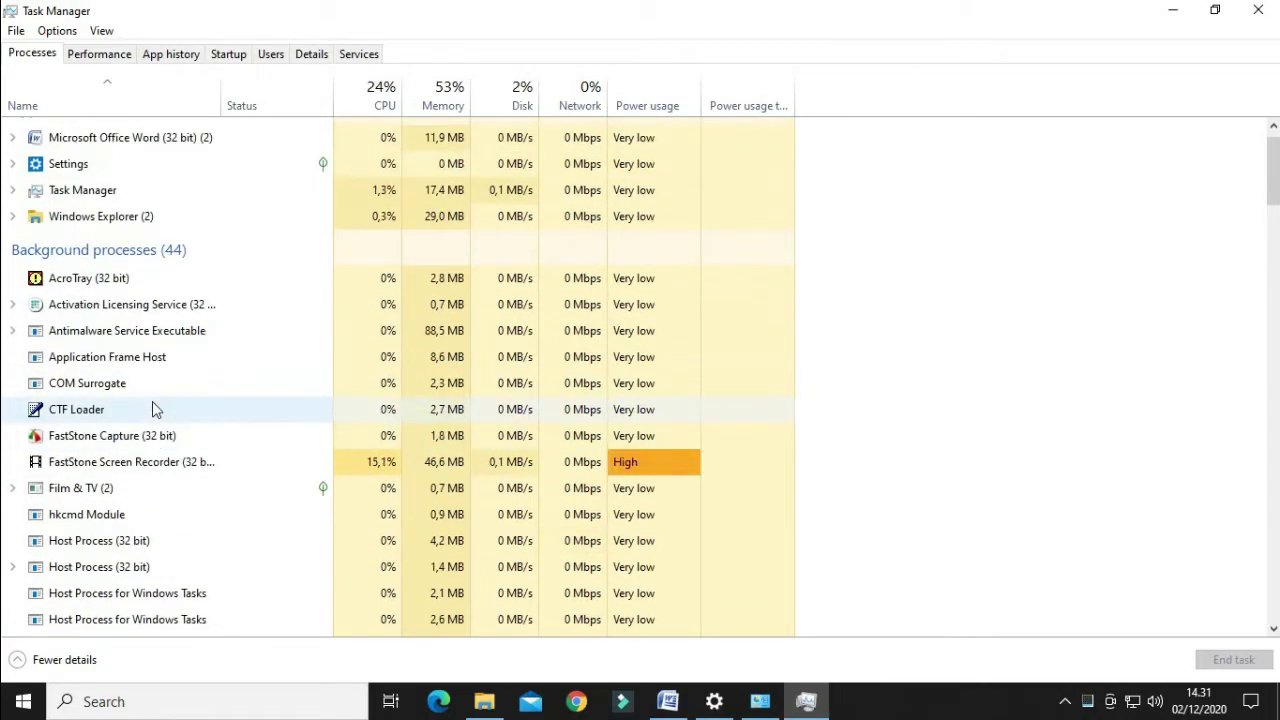
Step: Look through the background processes and end the Film & TV task
scroll(160, 402, "down", 1)
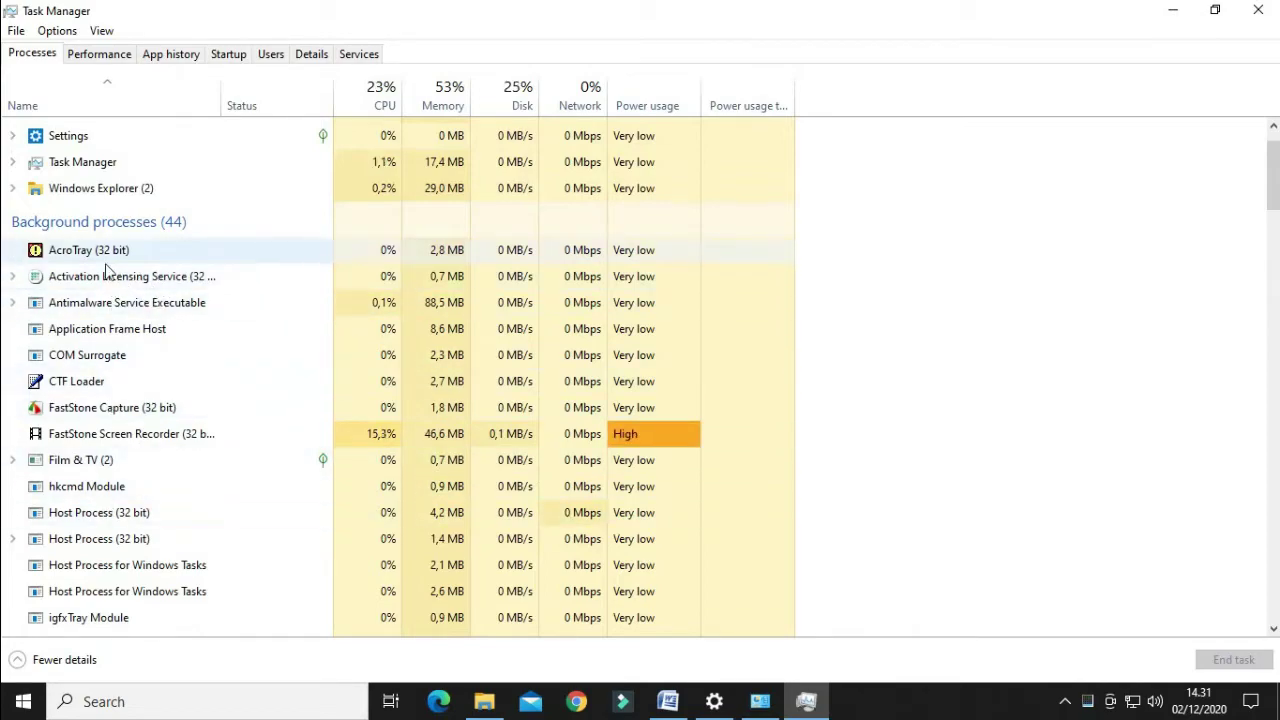
scroll(116, 390, "down", 1)
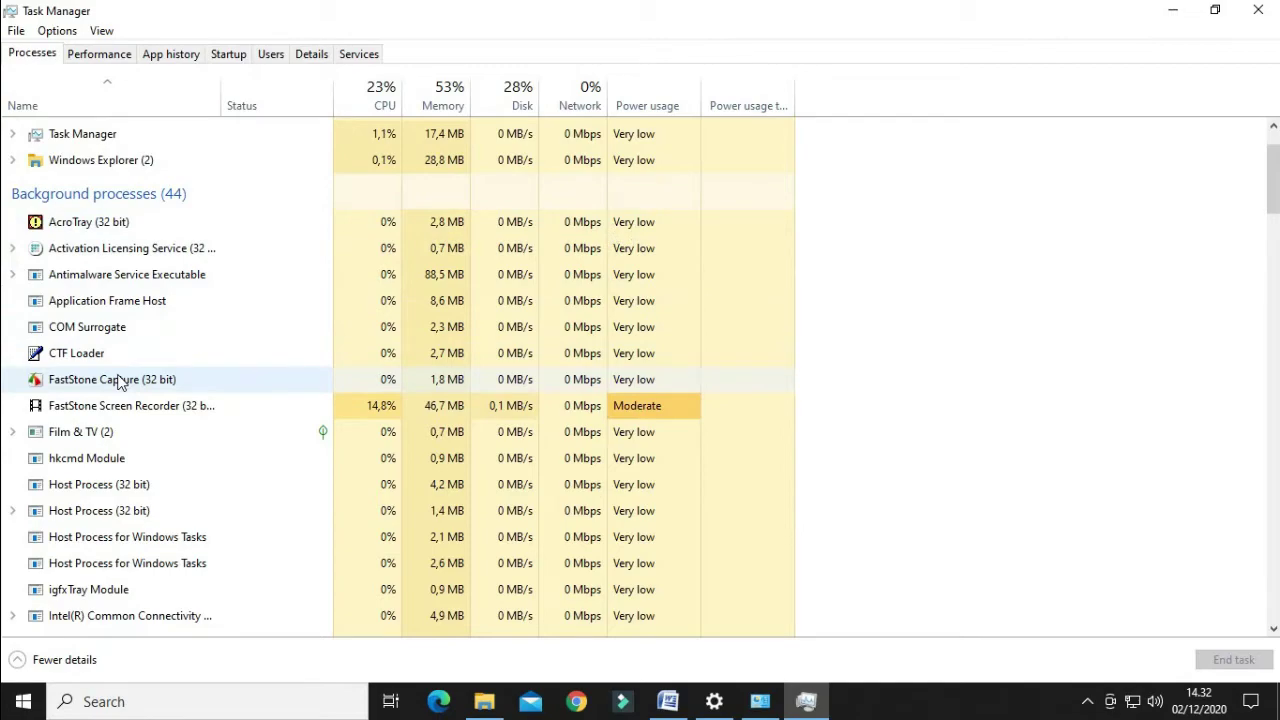
scroll(120, 380, "down", 1)
scroll(135, 376, "down", 1)
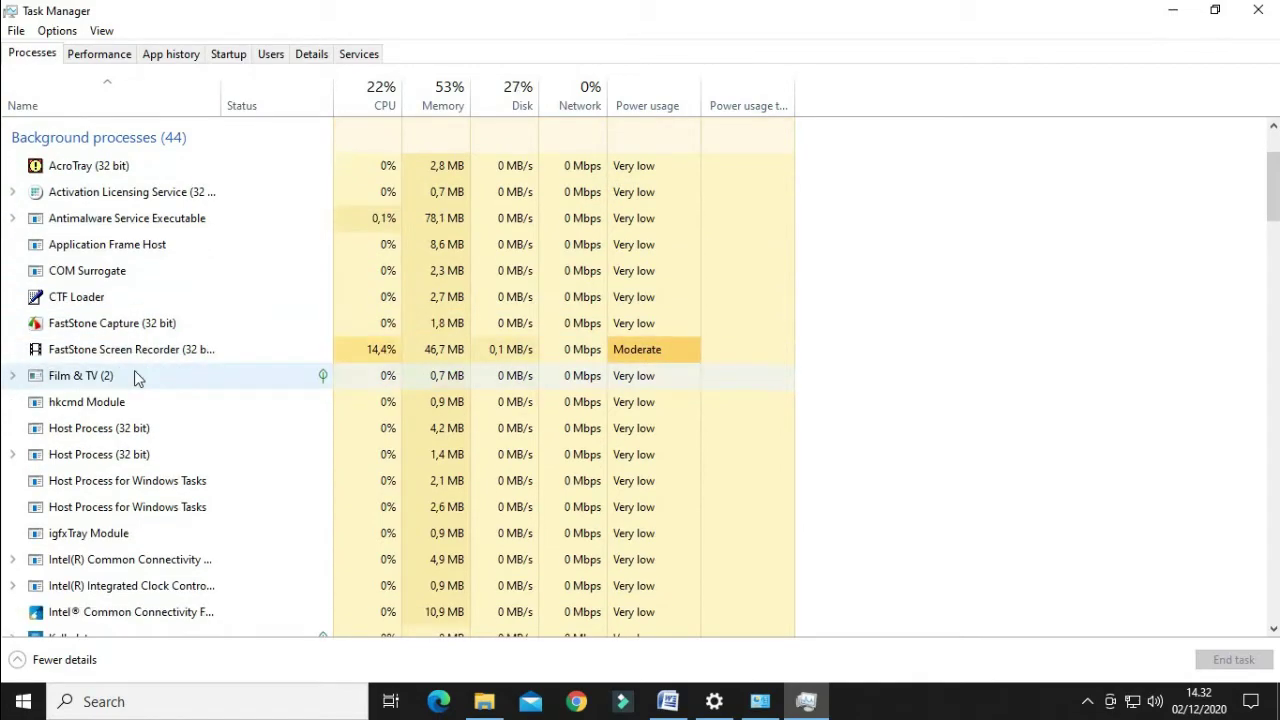
scroll(136, 376, "down", 2)
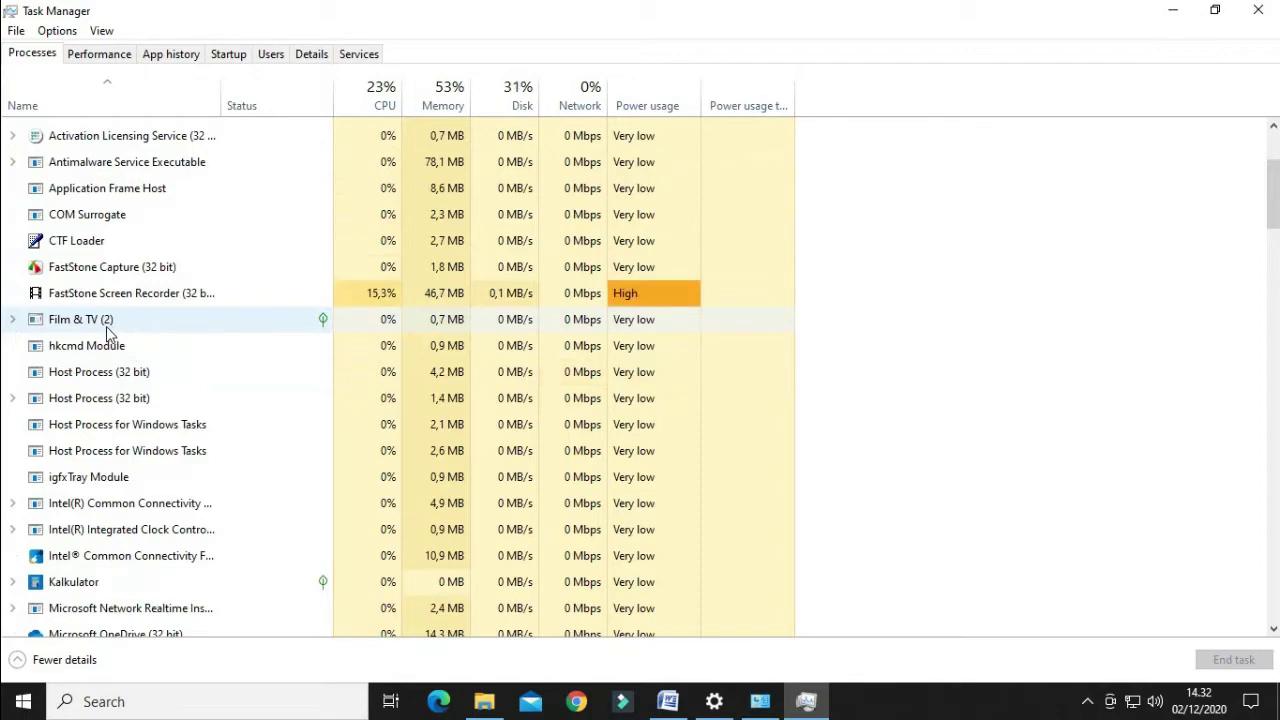
left_click(107, 327)
right_click(107, 329)
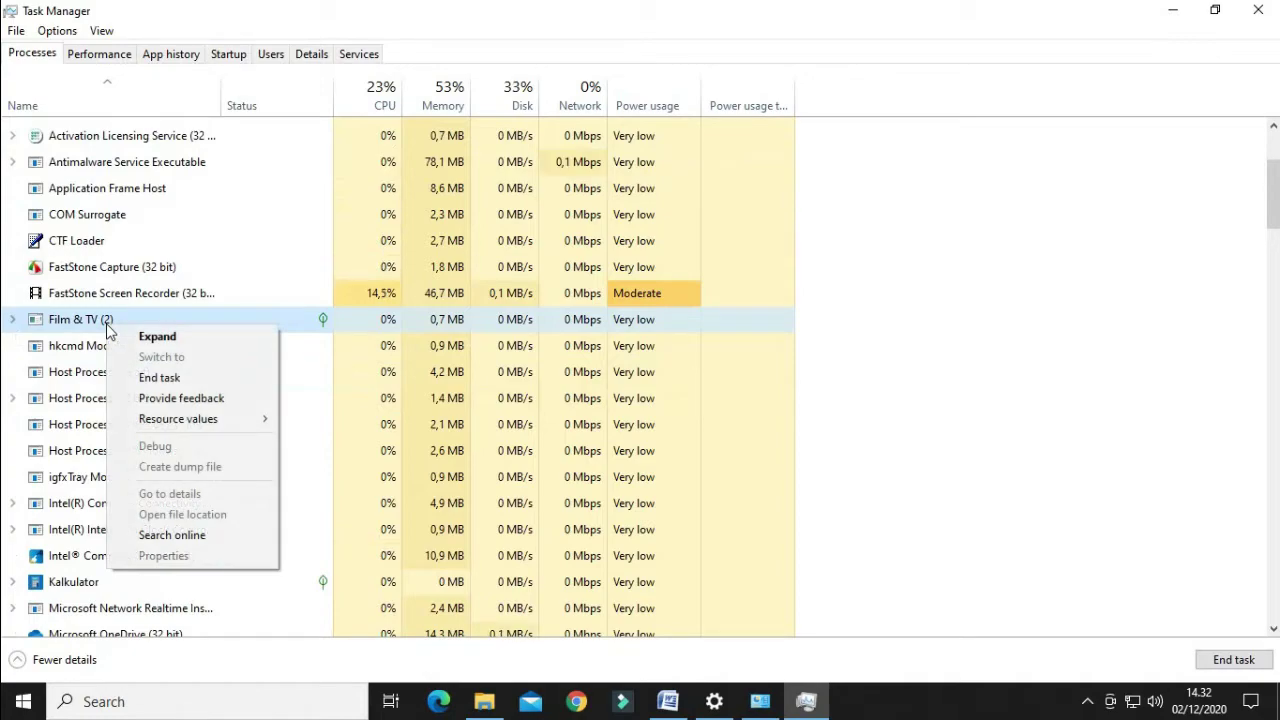
left_click(156, 380)
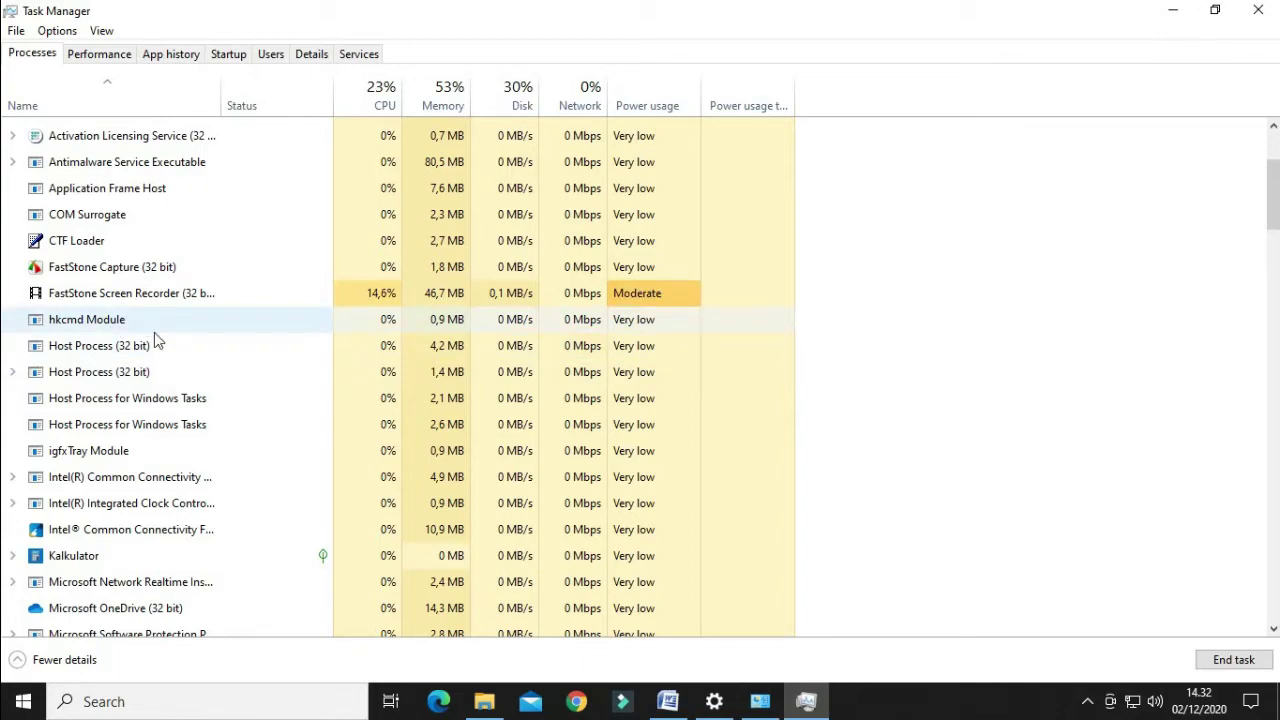
Step: End the Kalkulator background task
scroll(118, 422, "down", 1)
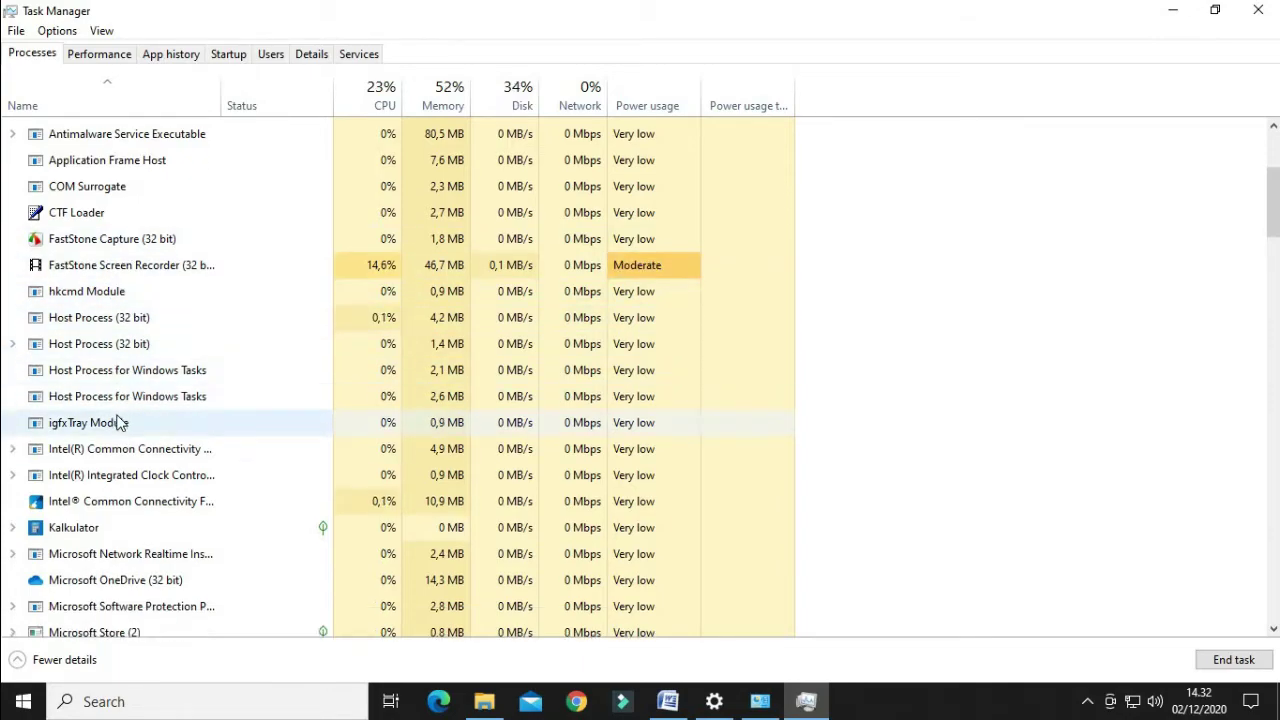
scroll(118, 422, "down", 6)
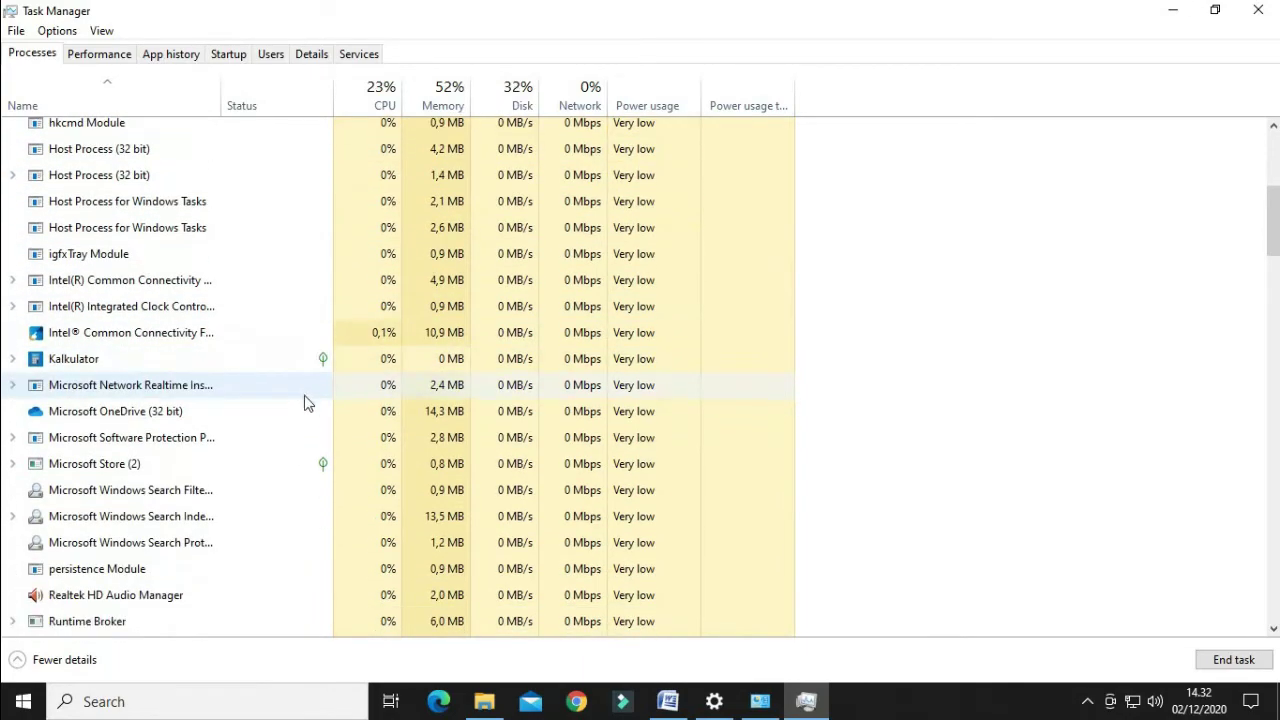
left_click(103, 369)
right_click(103, 369)
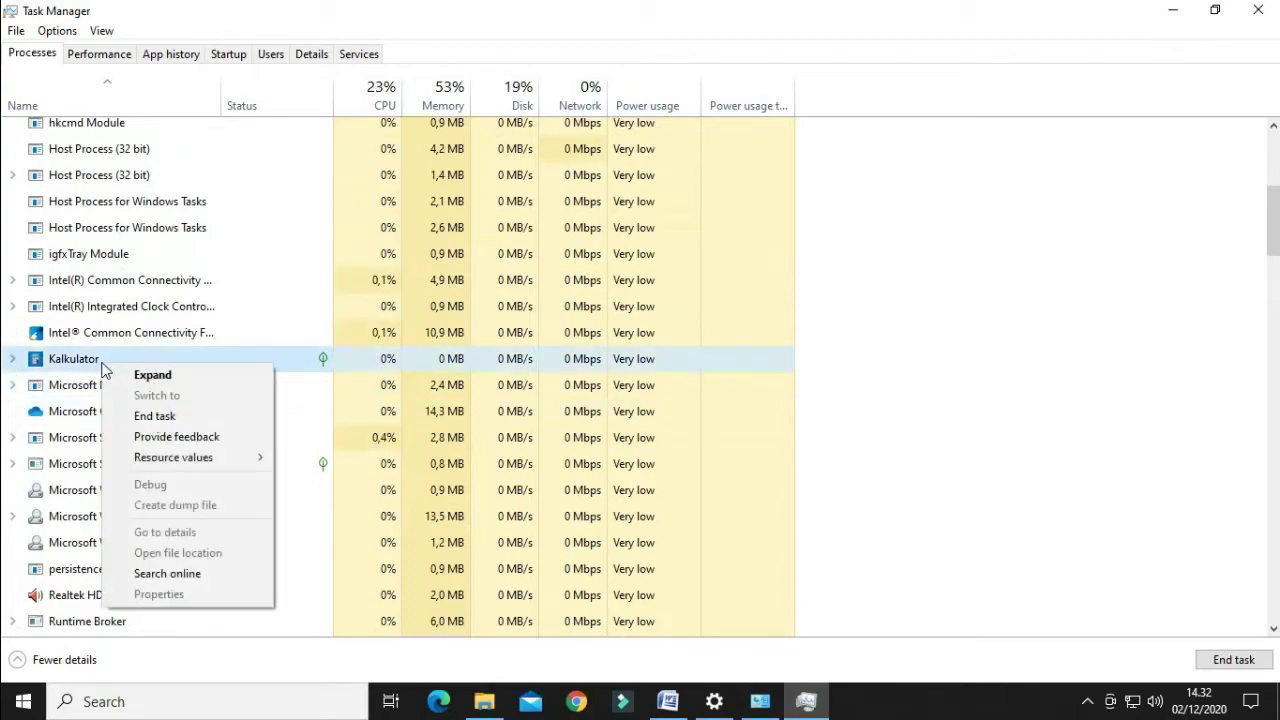
left_click(174, 419)
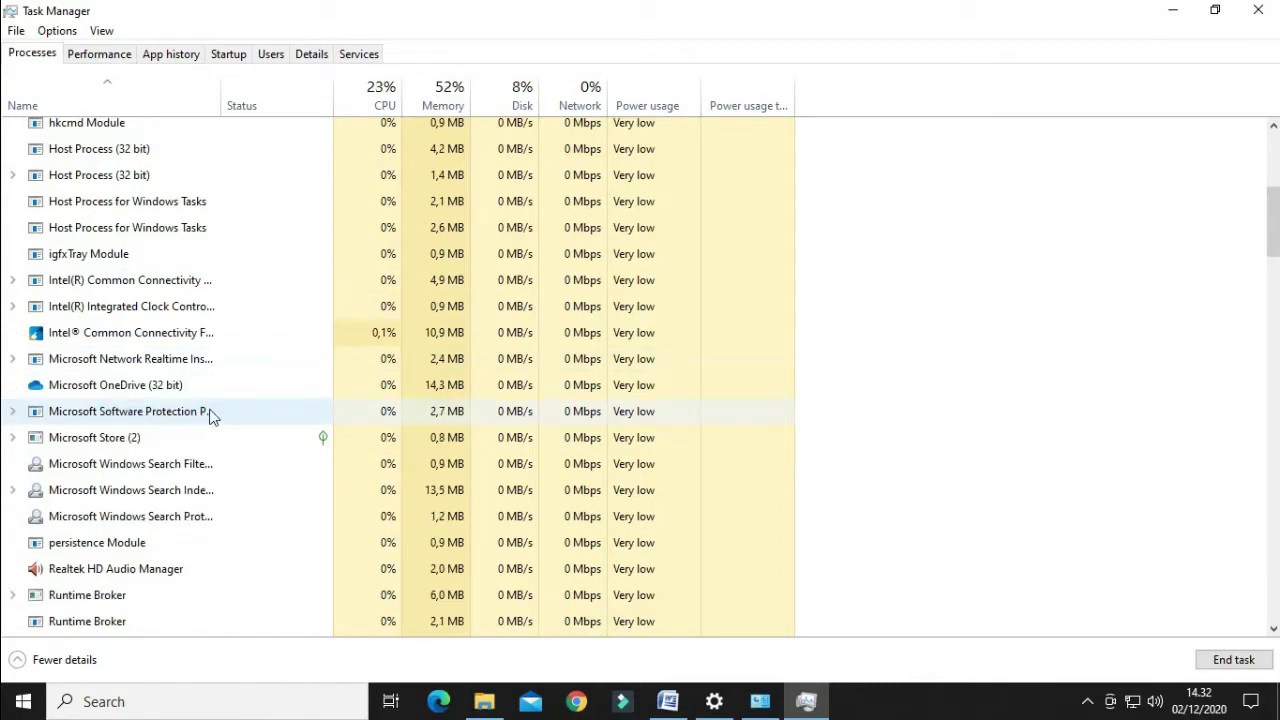
Step: Look over the remaining background processes and recheck the performance list in Word
scroll(164, 470, "down", 1)
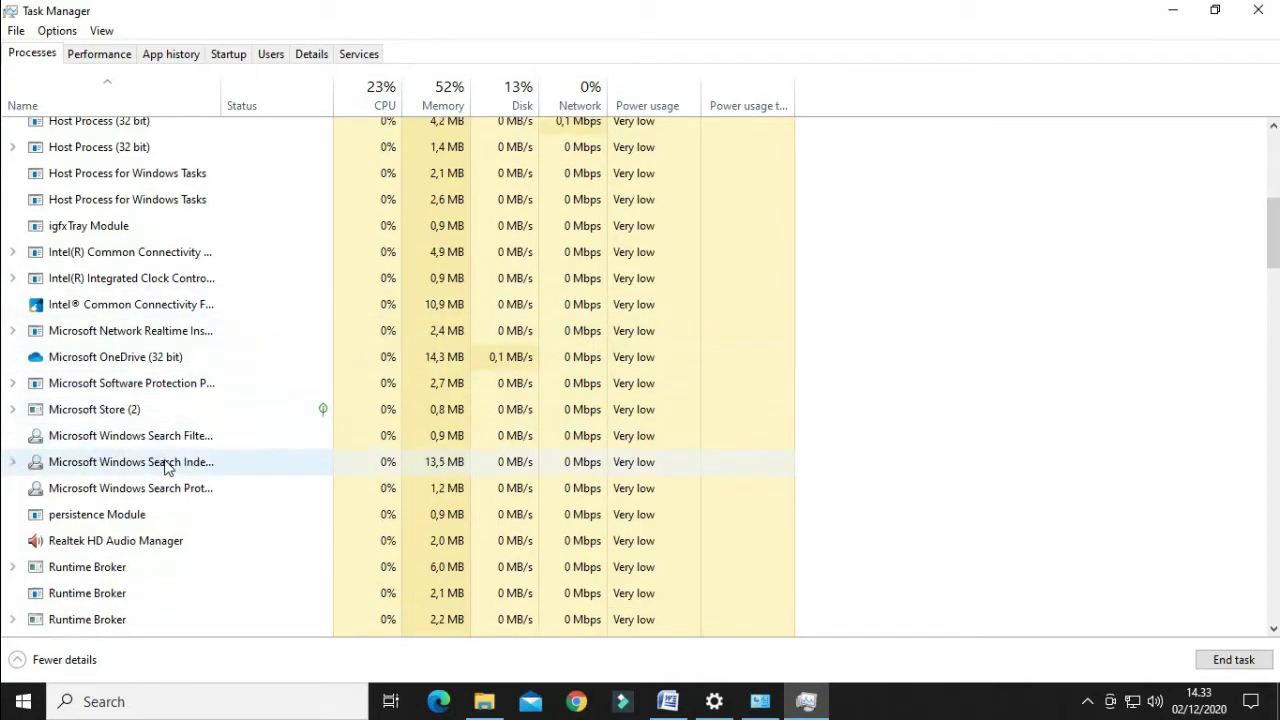
scroll(165, 465, "up", 4)
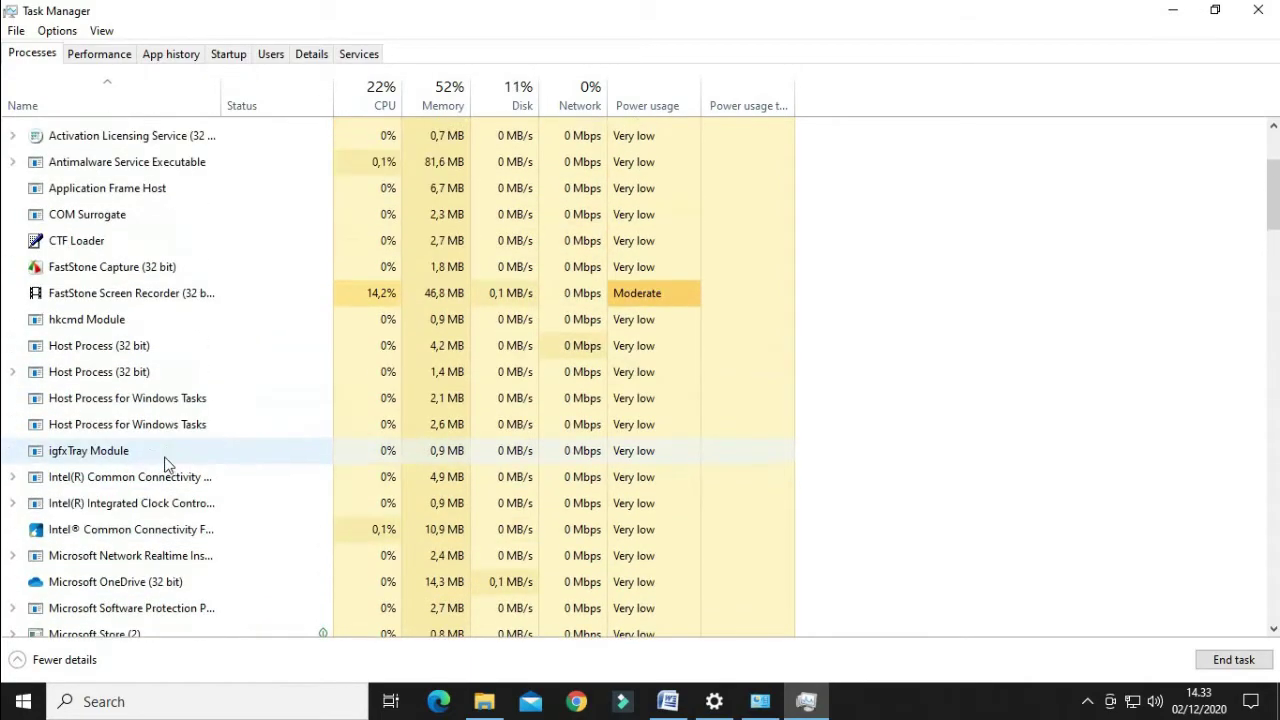
scroll(165, 465, "up", 2)
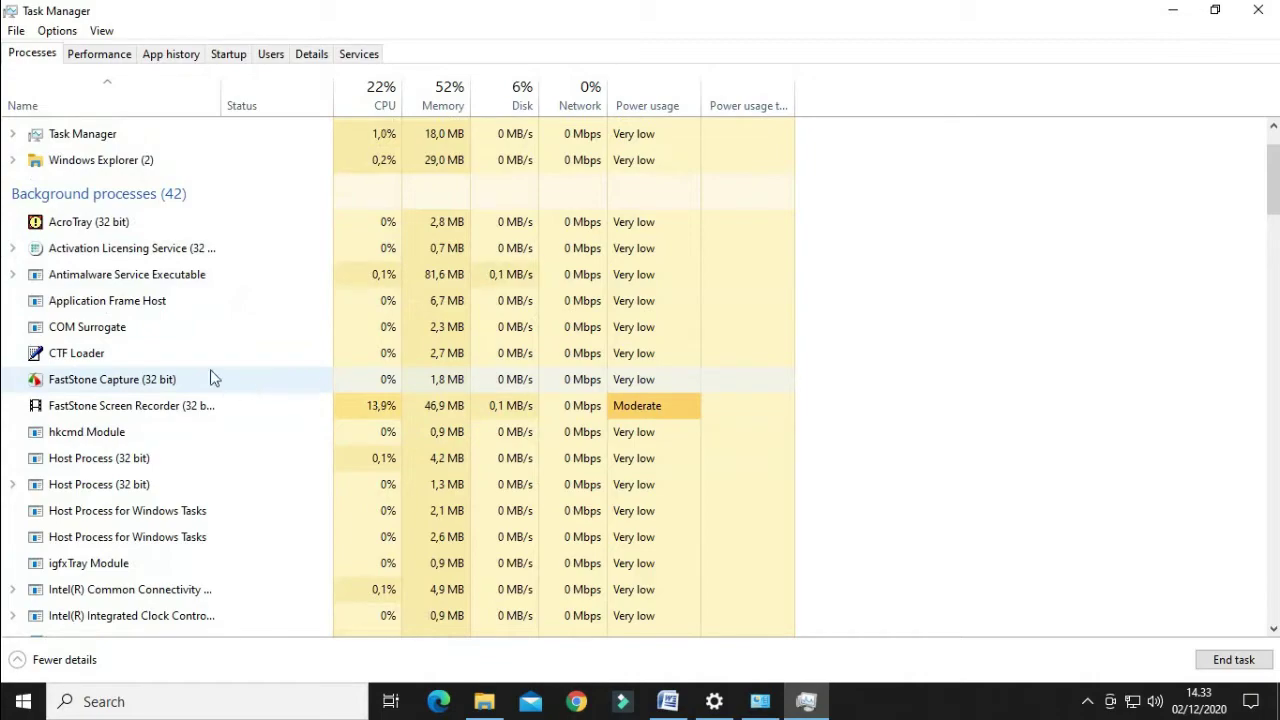
left_click(668, 700)
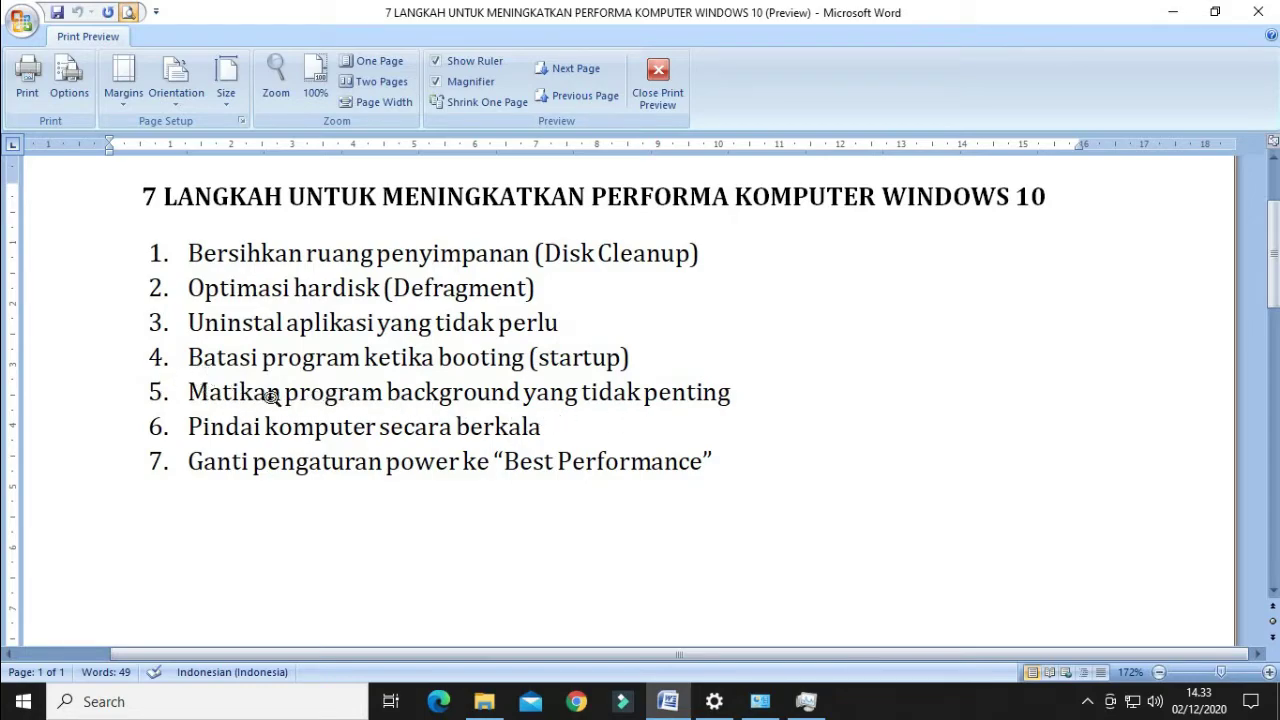
Step: Return to Task Manager's startup programs and inspect the available actions for Skype and Microsoft OneDrive without applying any
left_click(806, 701)
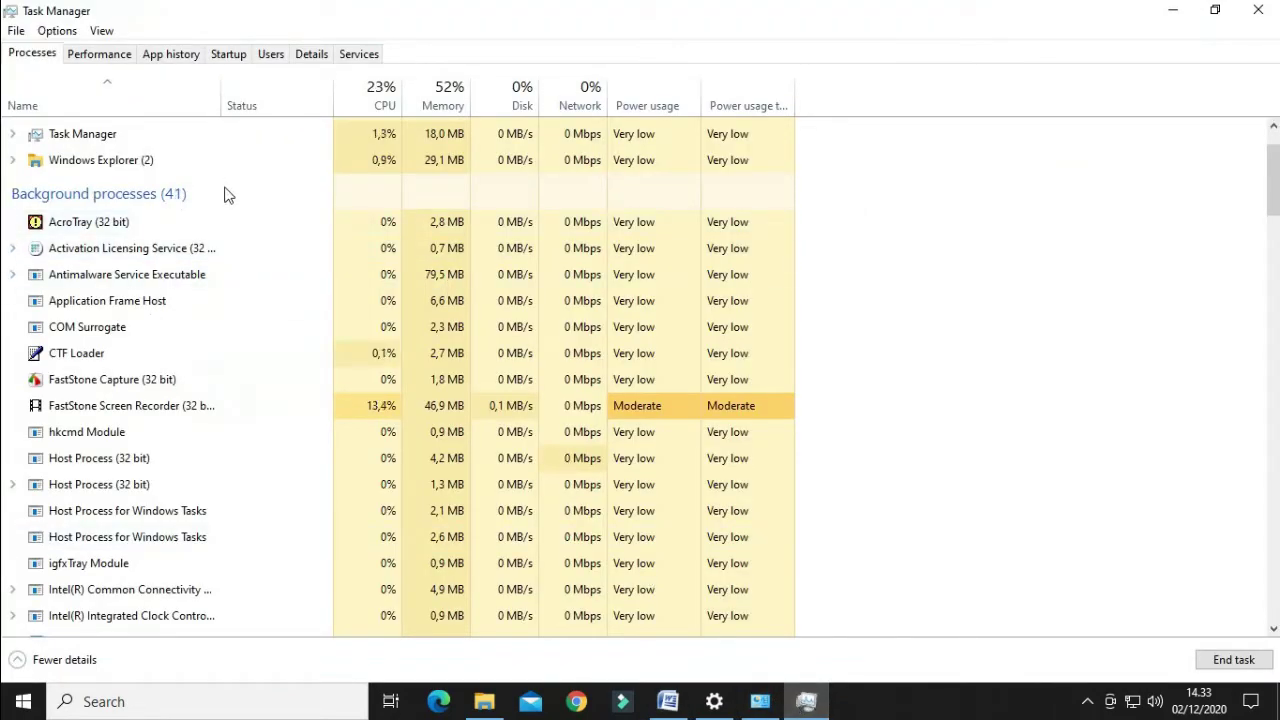
left_click(228, 56)
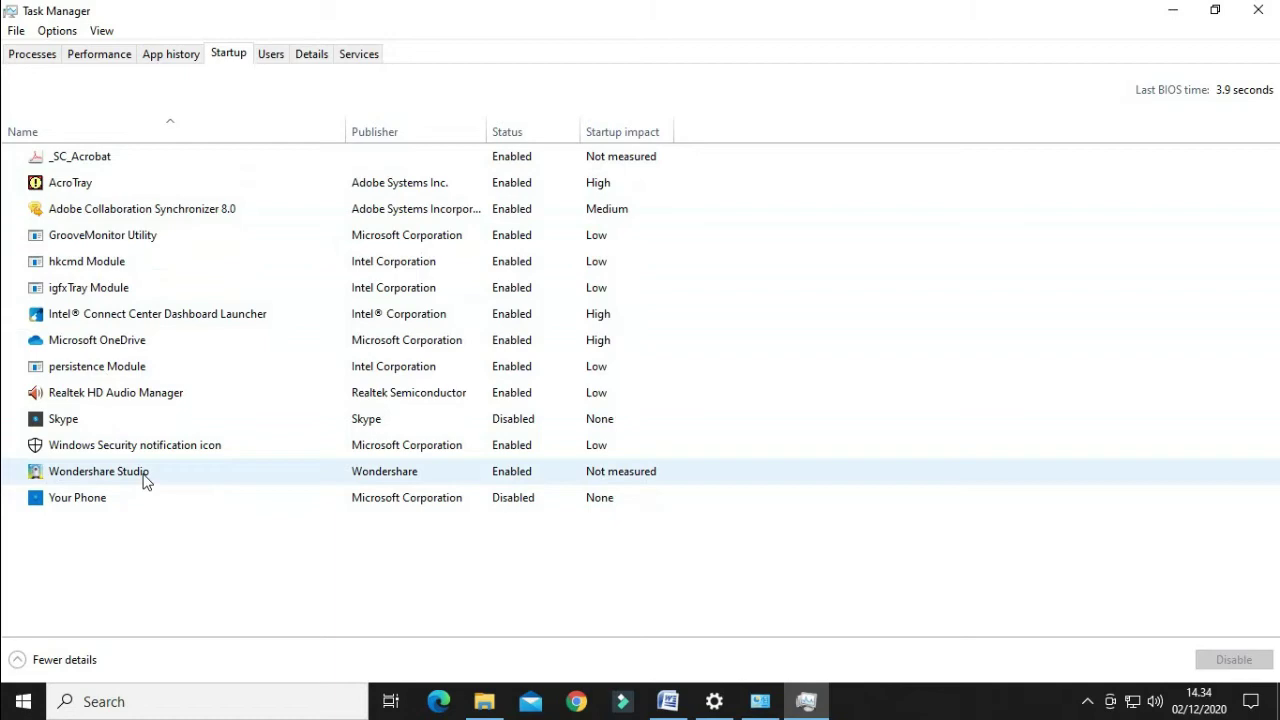
right_click(84, 423)
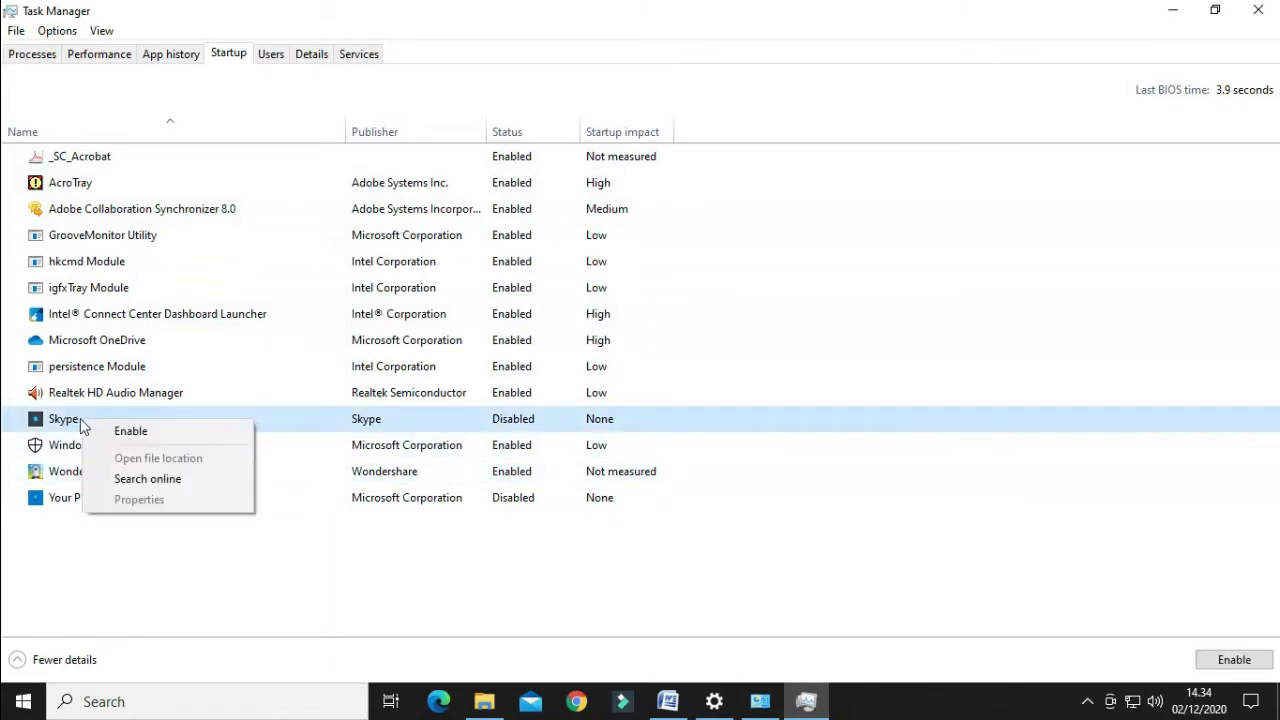
left_click(84, 423)
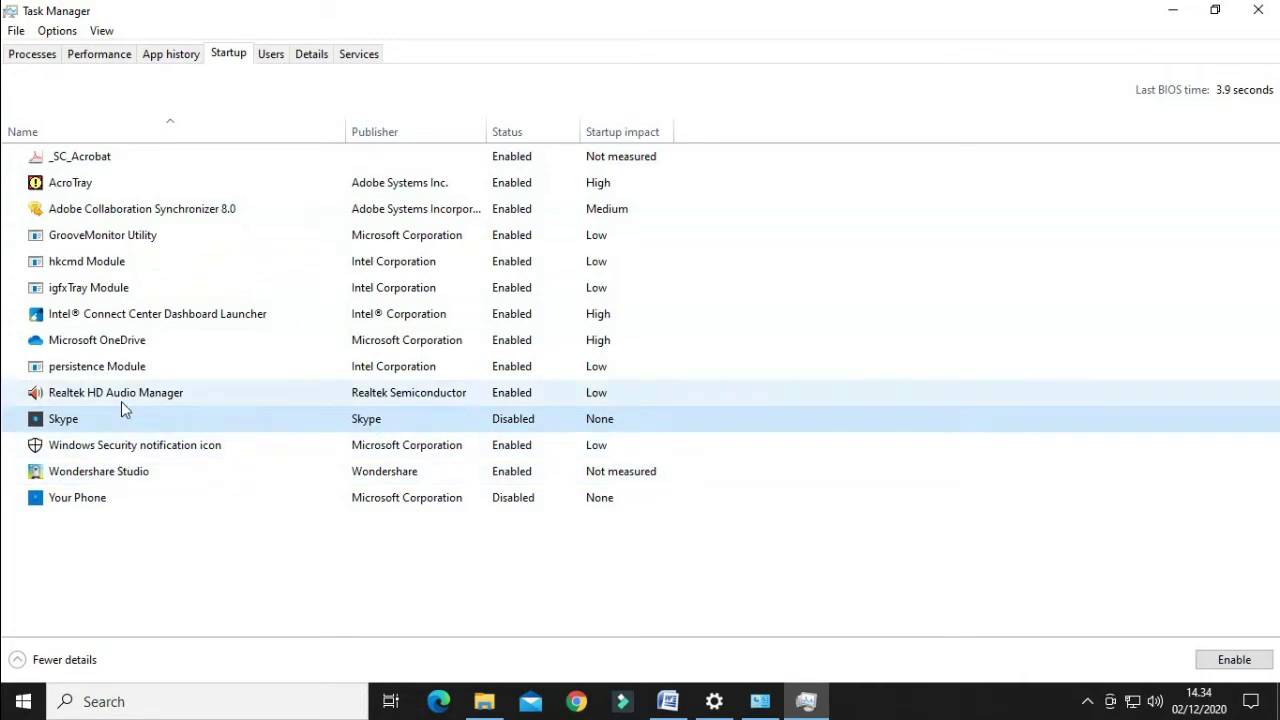
right_click(126, 347)
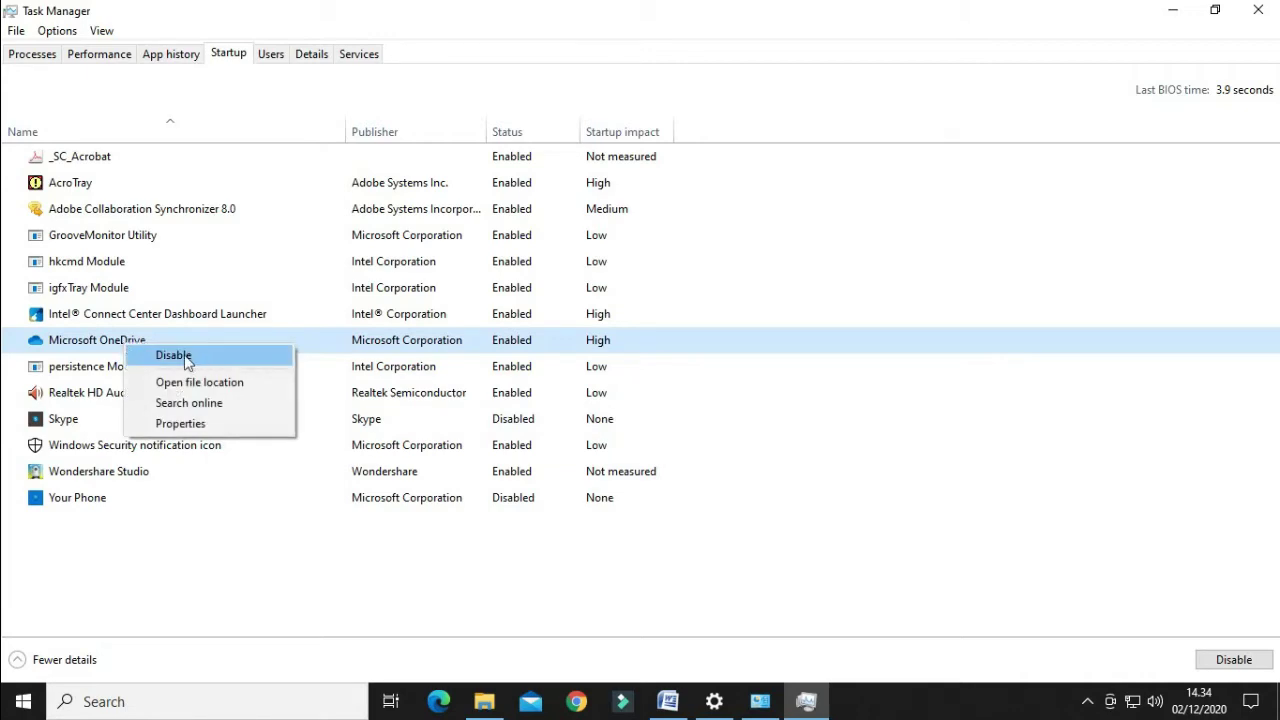
left_click(655, 310)
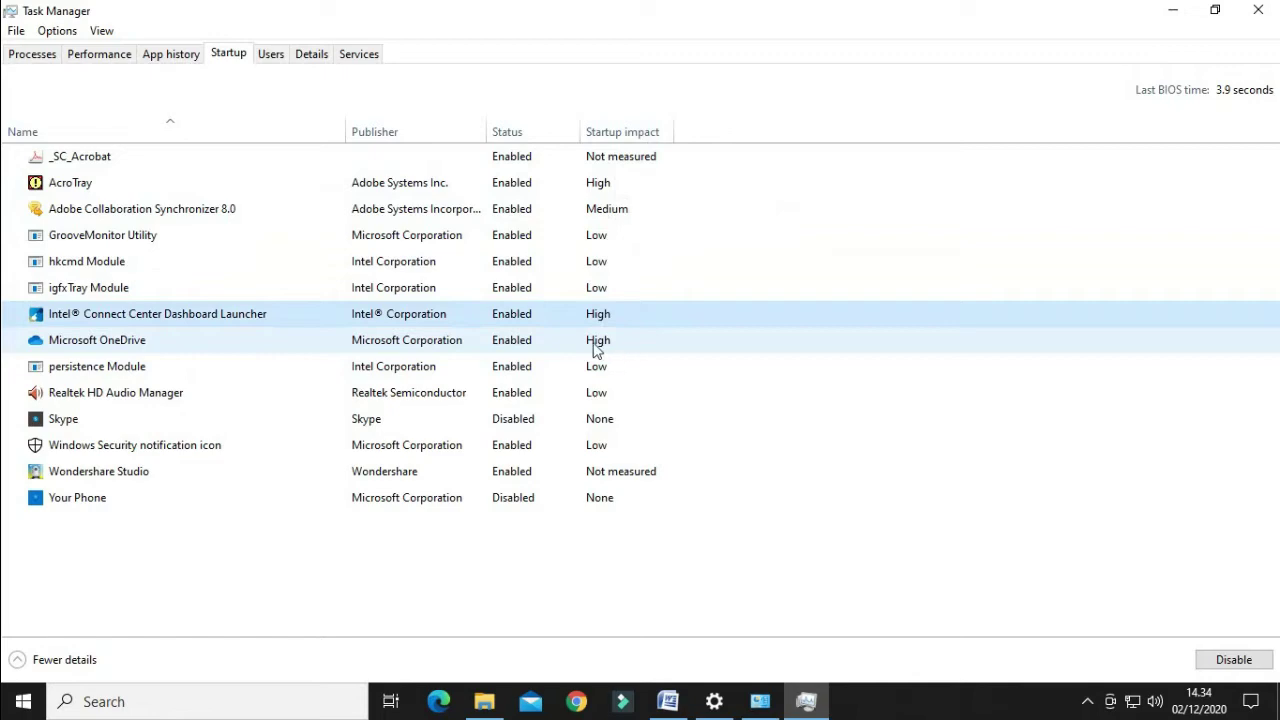
Step: Disable Microsoft OneDrive as a startup program and go back to the list of running processes
right_click(119, 347)
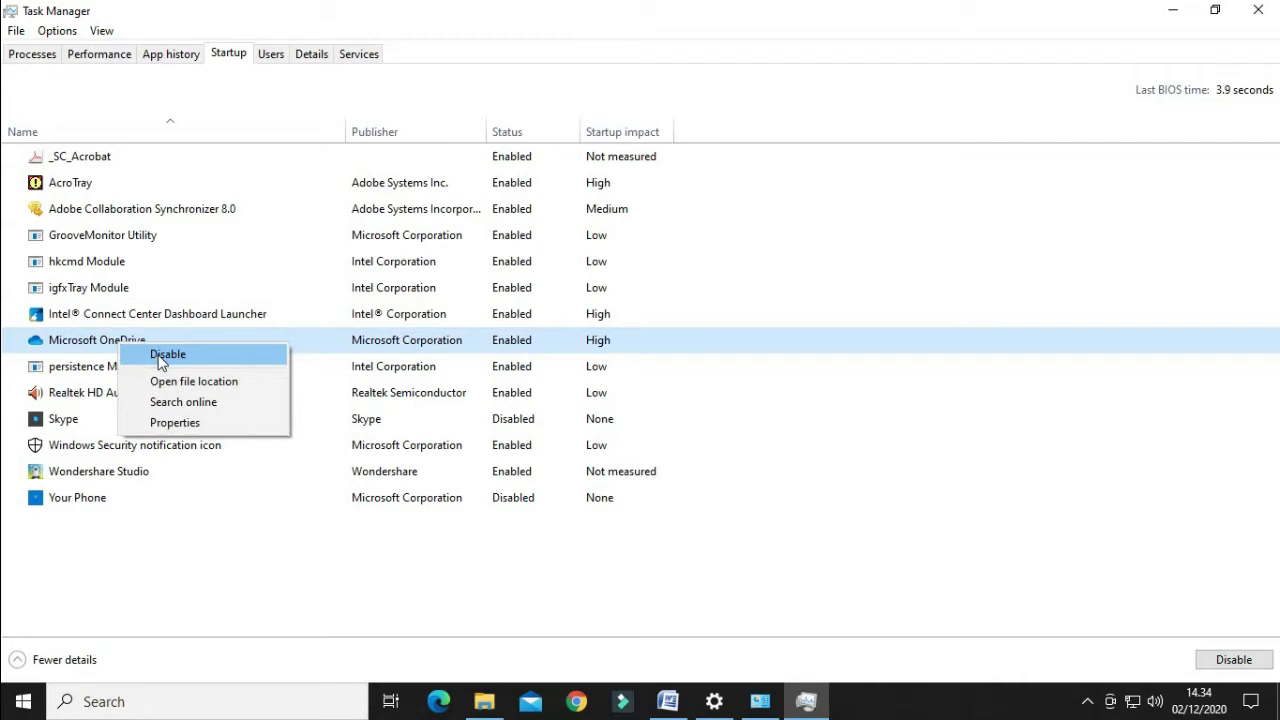
left_click(161, 357)
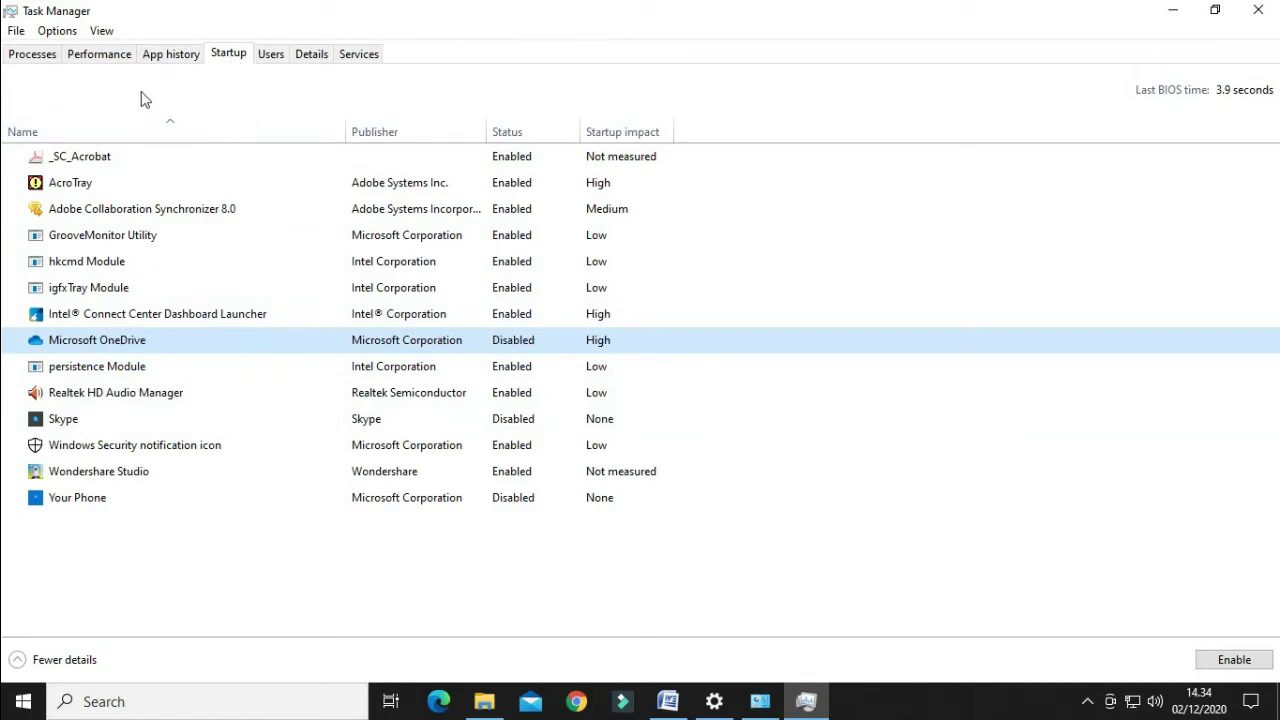
left_click(30, 54)
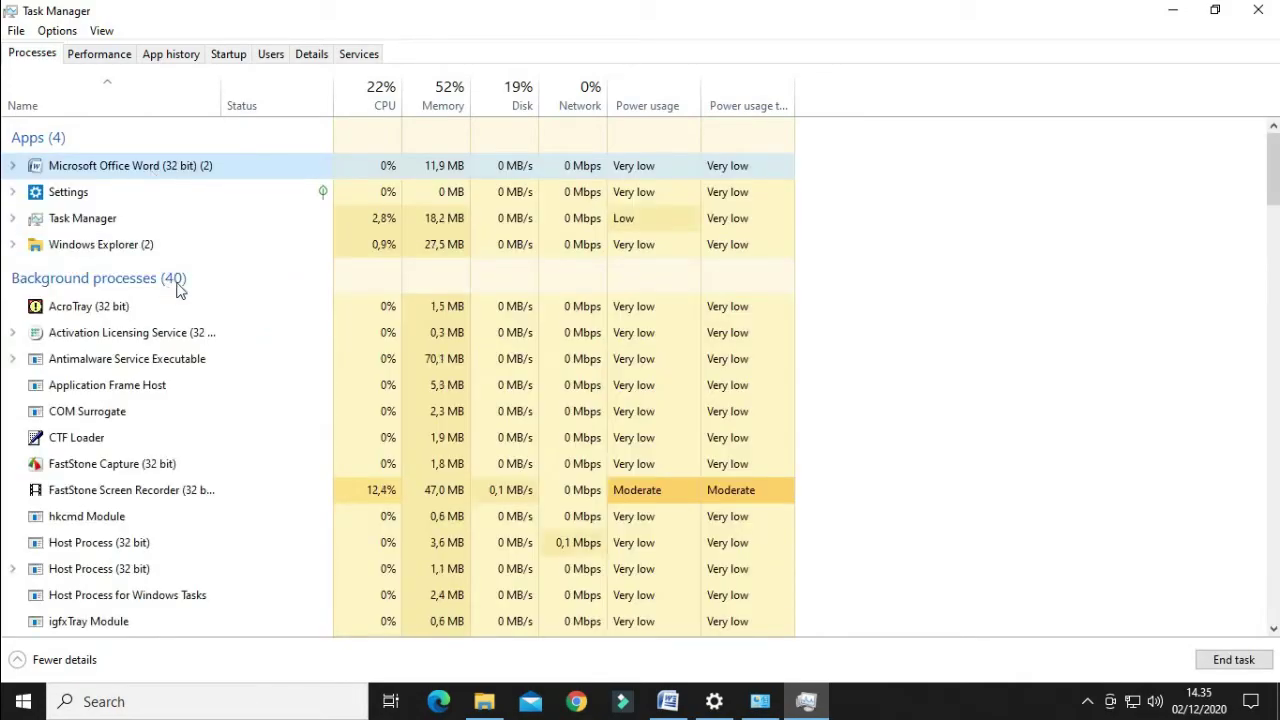
Step: Check the performance list in Word, minimize the open windows and refresh the desktop
left_click(668, 700)
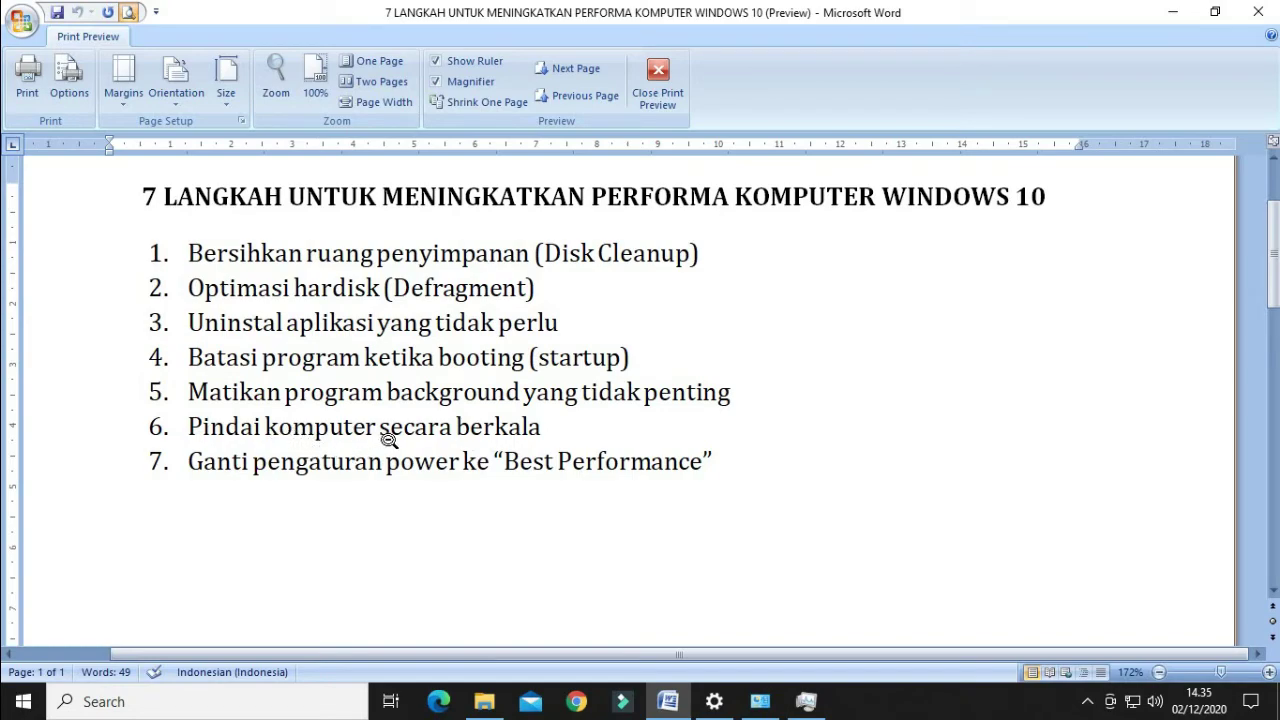
left_click(1174, 12)
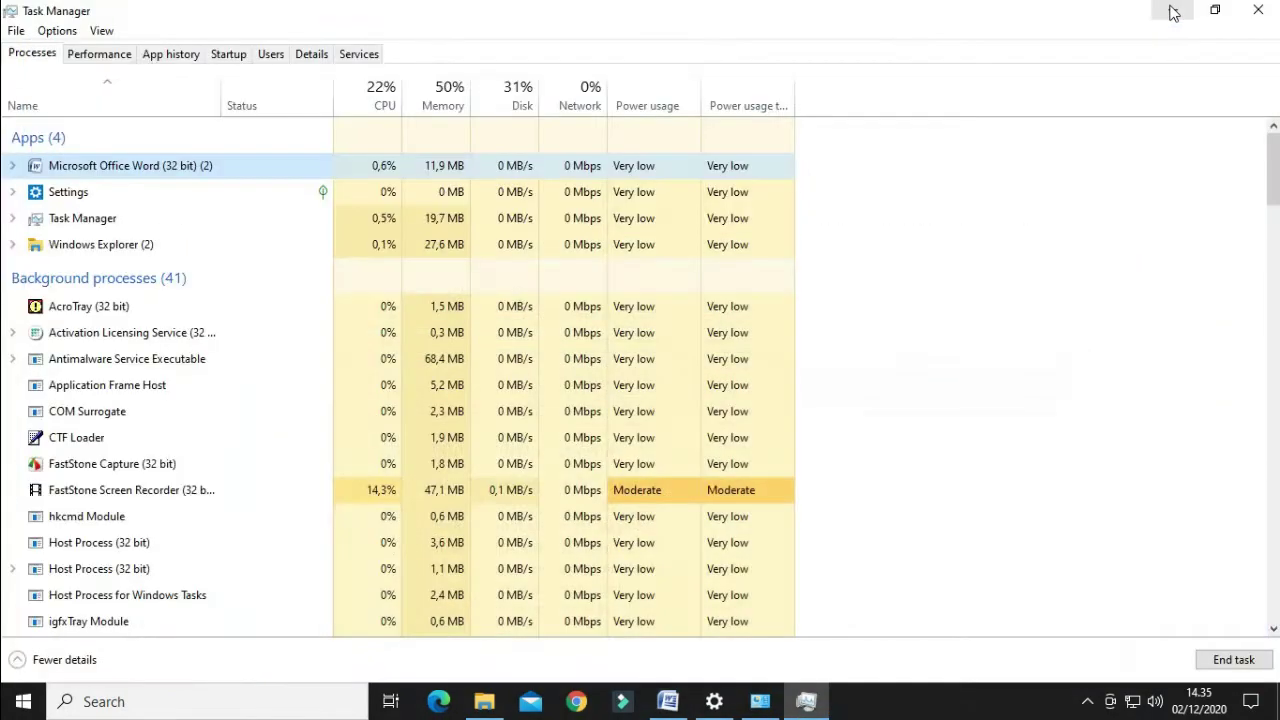
left_click(1173, 12)
left_click(1171, 10)
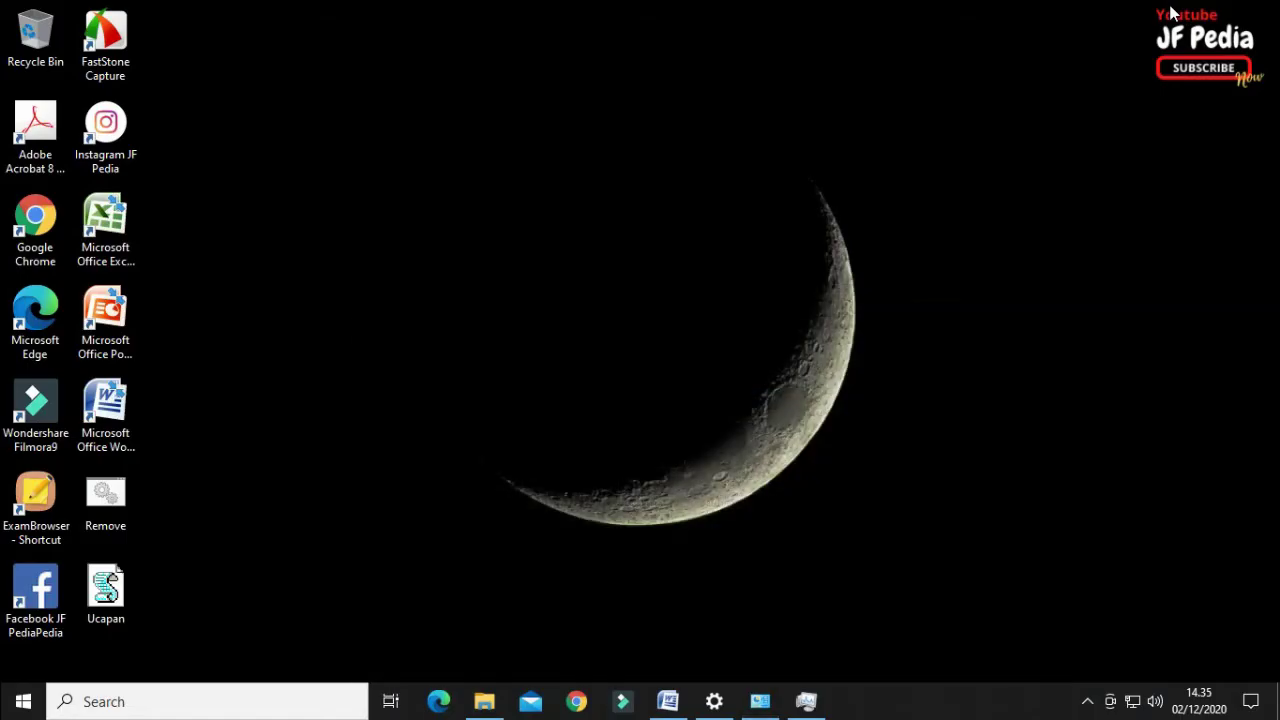
right_click(410, 140)
left_click(488, 199)
Step: Search Windows for "defender", open Virus & threat protection and start a quick scan
left_click(163, 701)
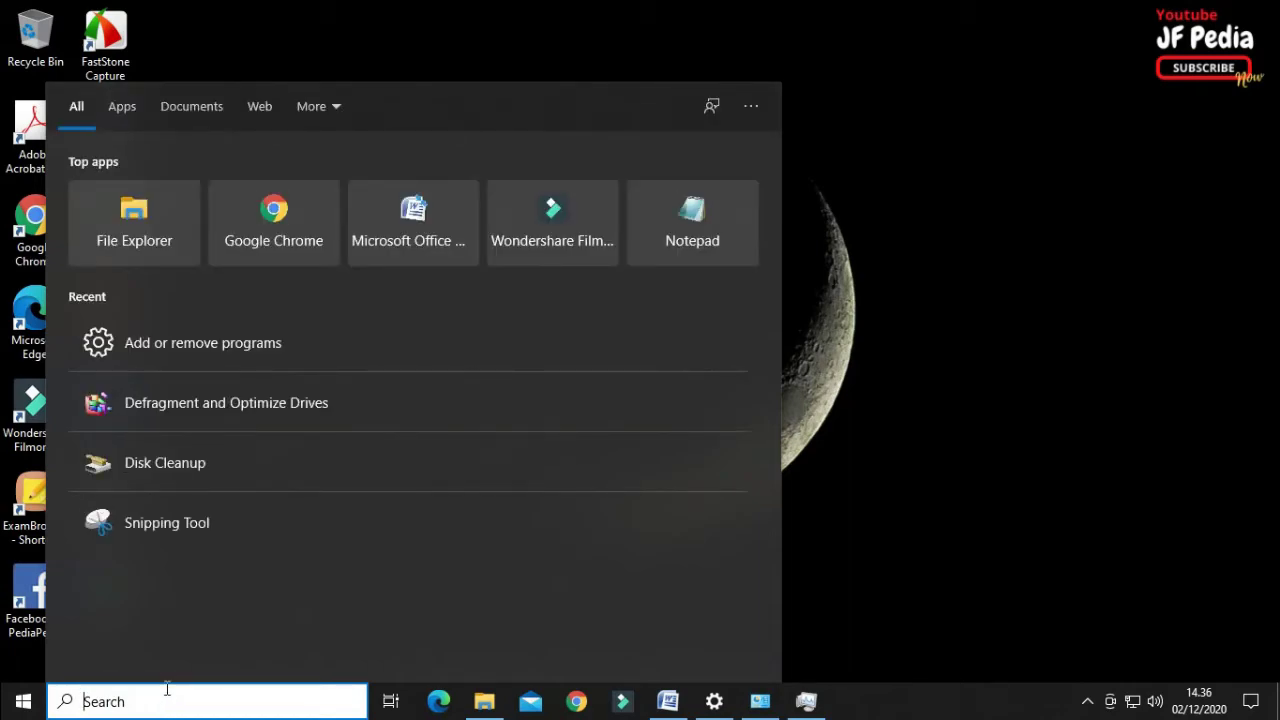
type("defe")
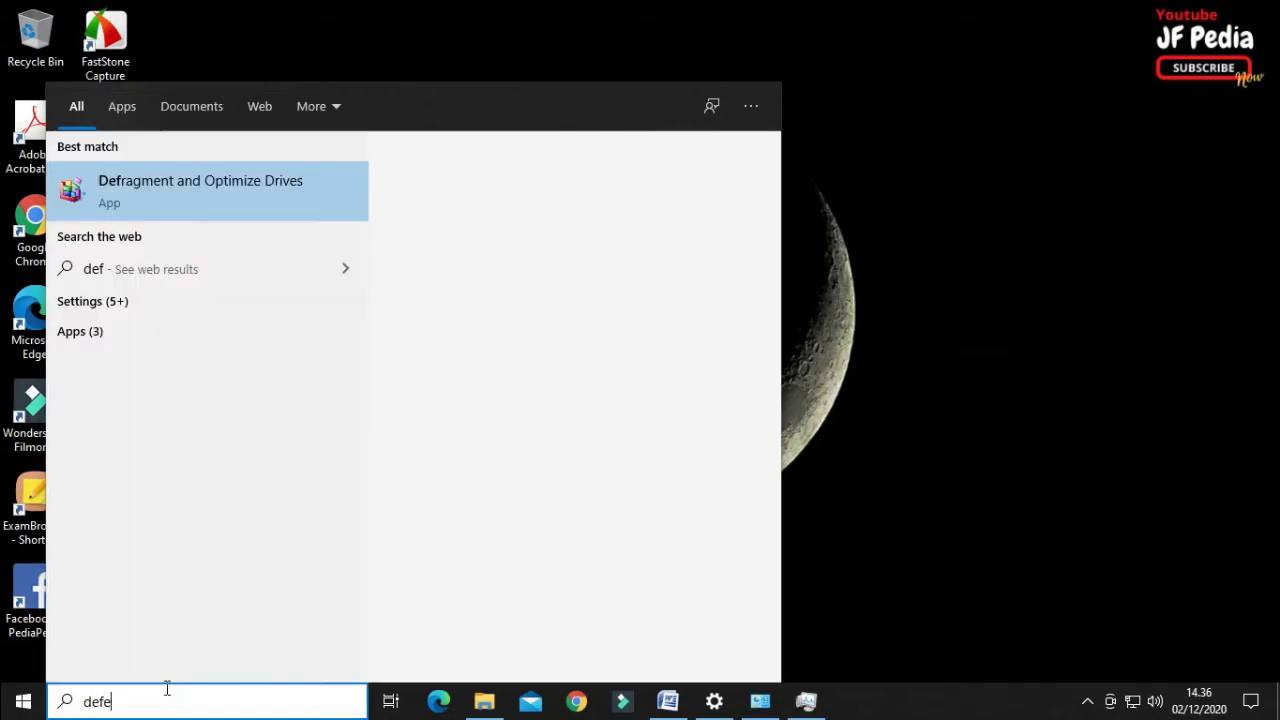
type("nder")
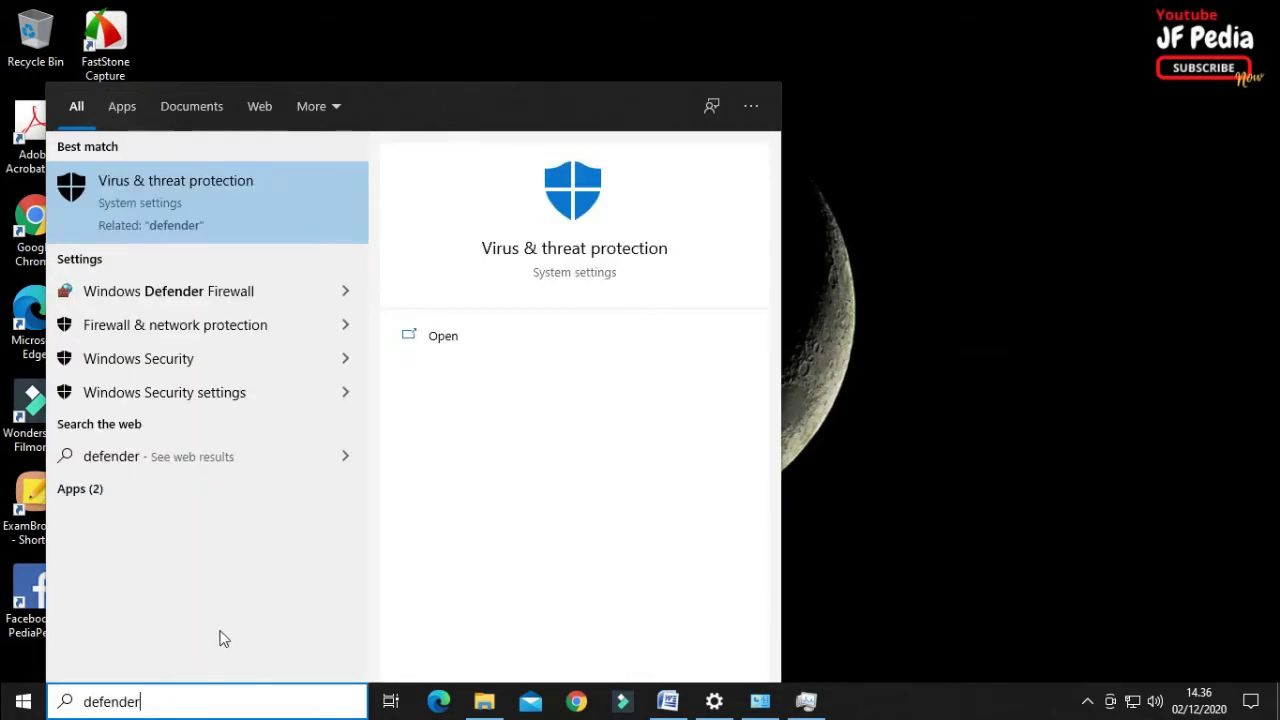
left_click(128, 212)
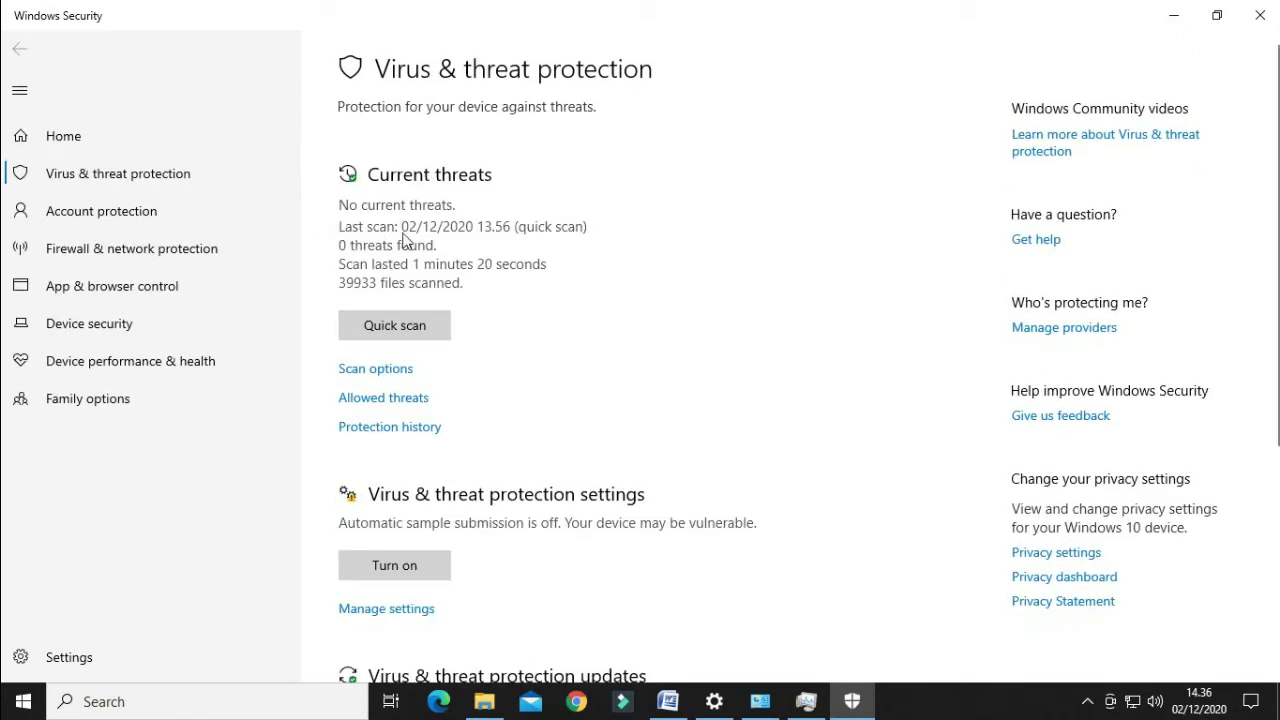
left_click(398, 326)
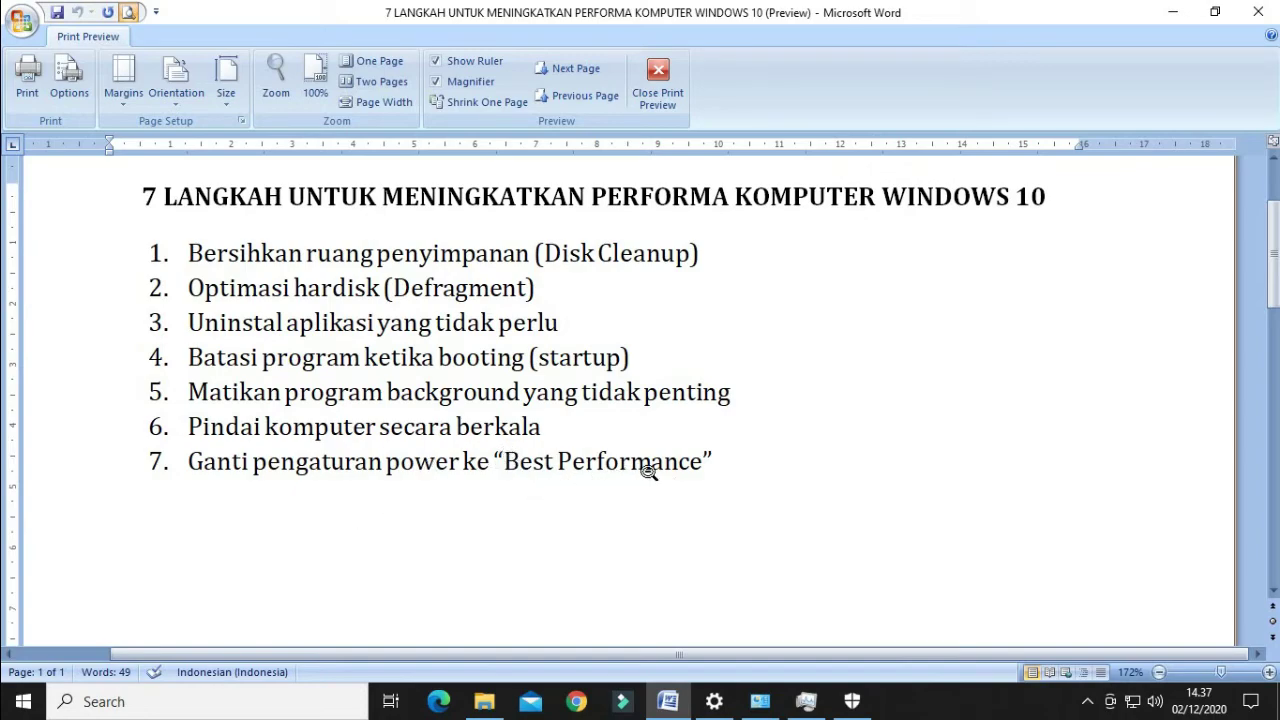
Step: Search Windows for "performance", open the appearance and performance settings and clear the other windows from behind the dialog
left_click(160, 701)
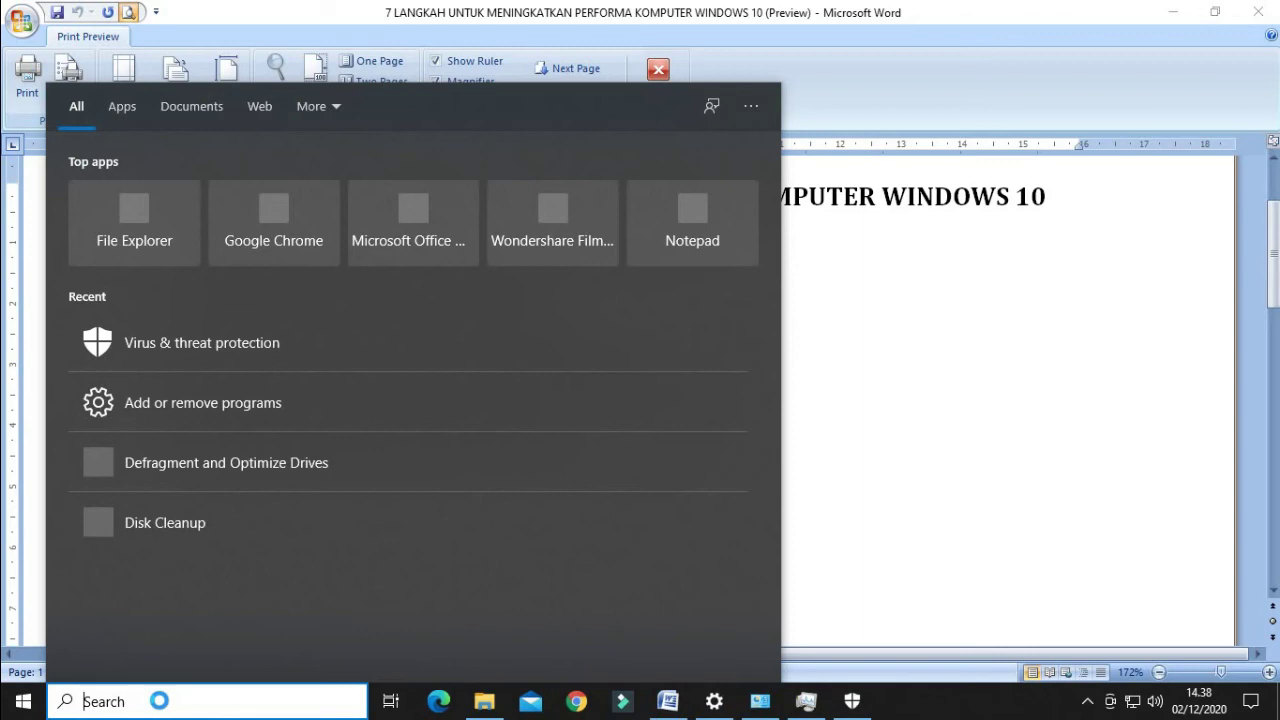
type("perfo")
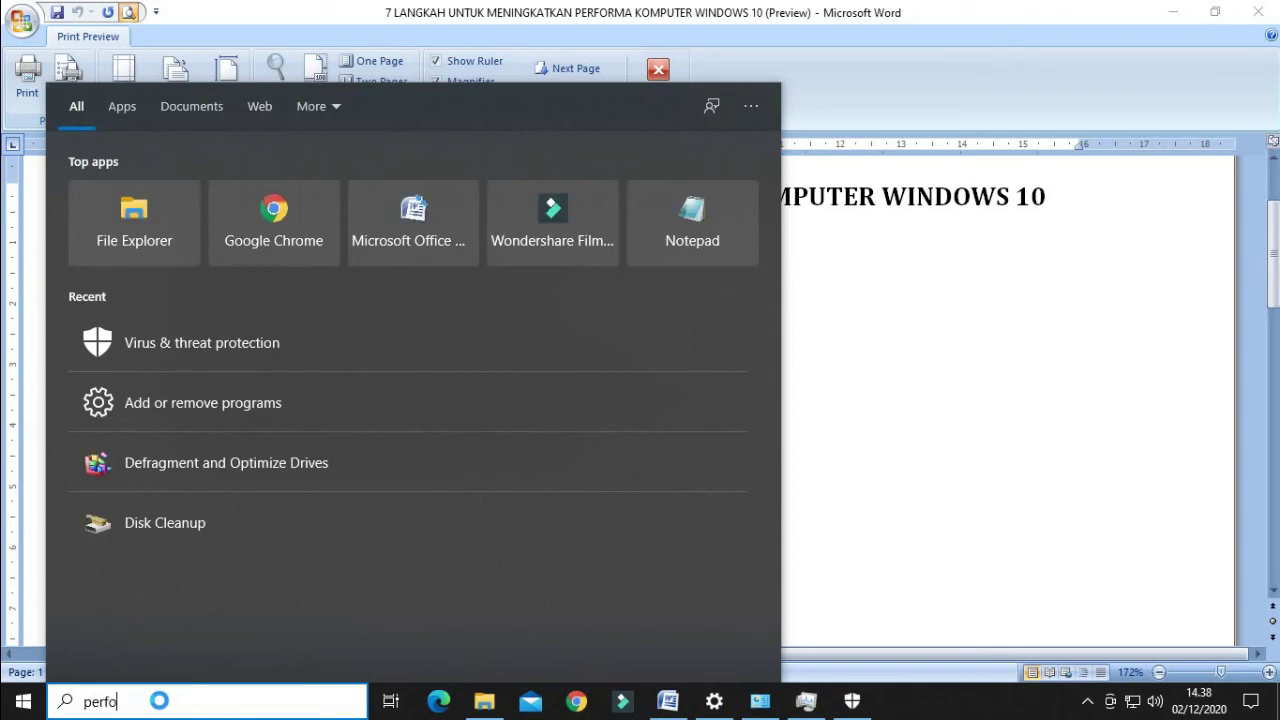
type("rmance")
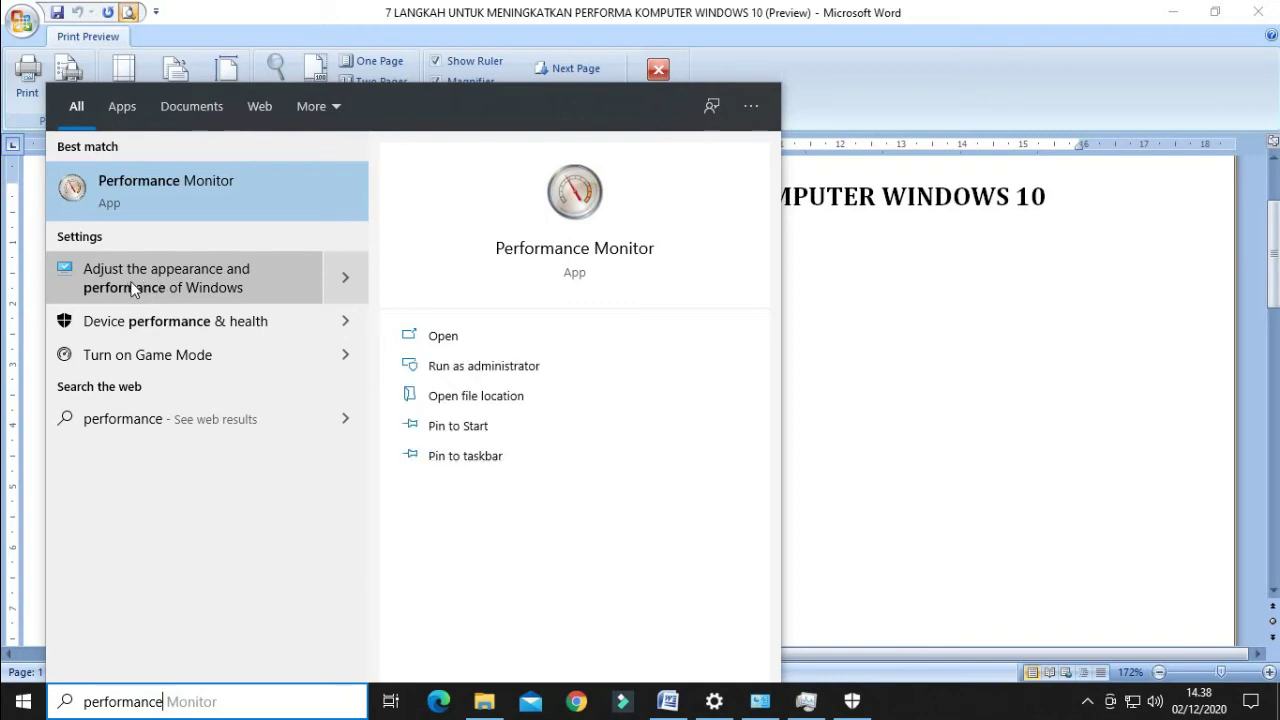
left_click(133, 288)
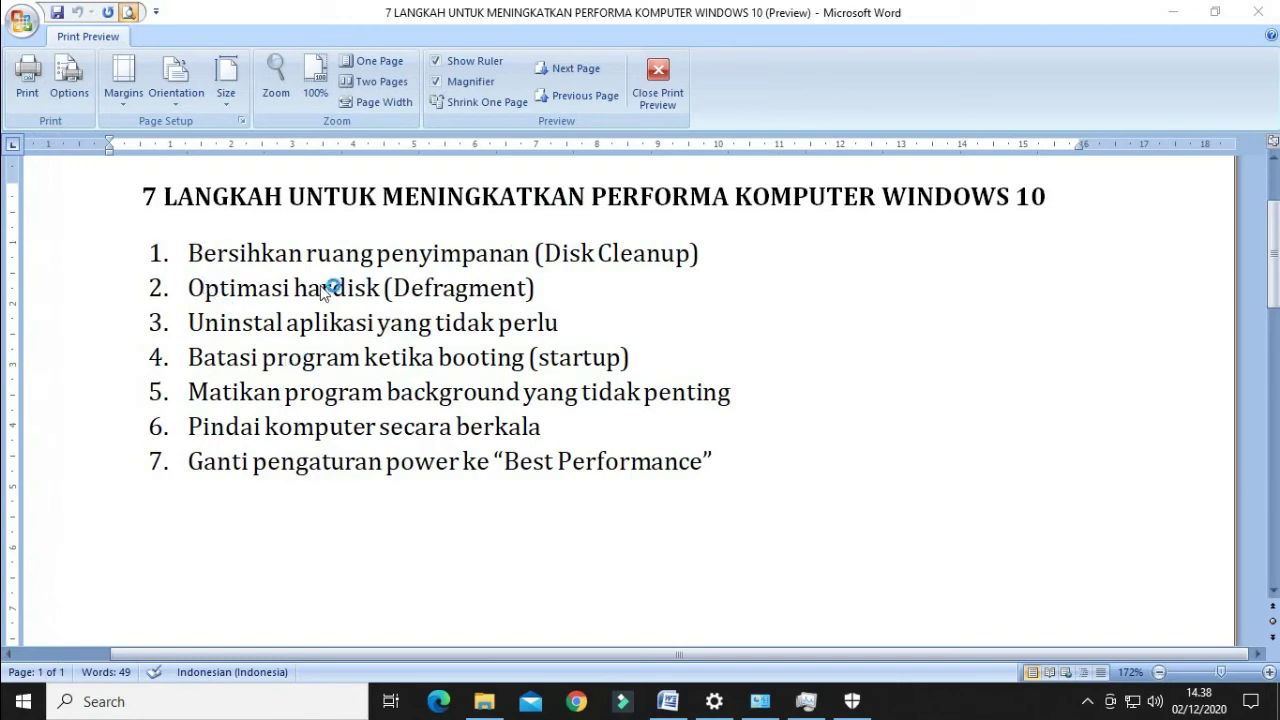
left_click(1173, 12)
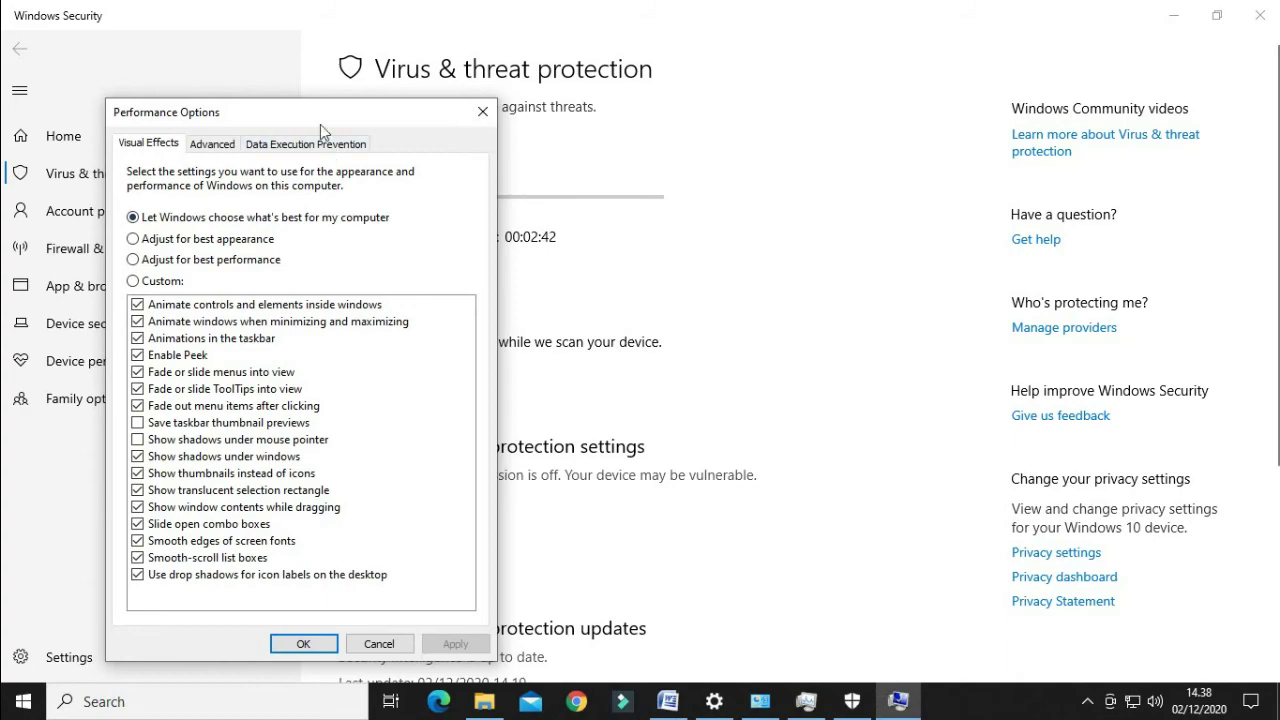
left_click_drag(319, 117, 670, 105)
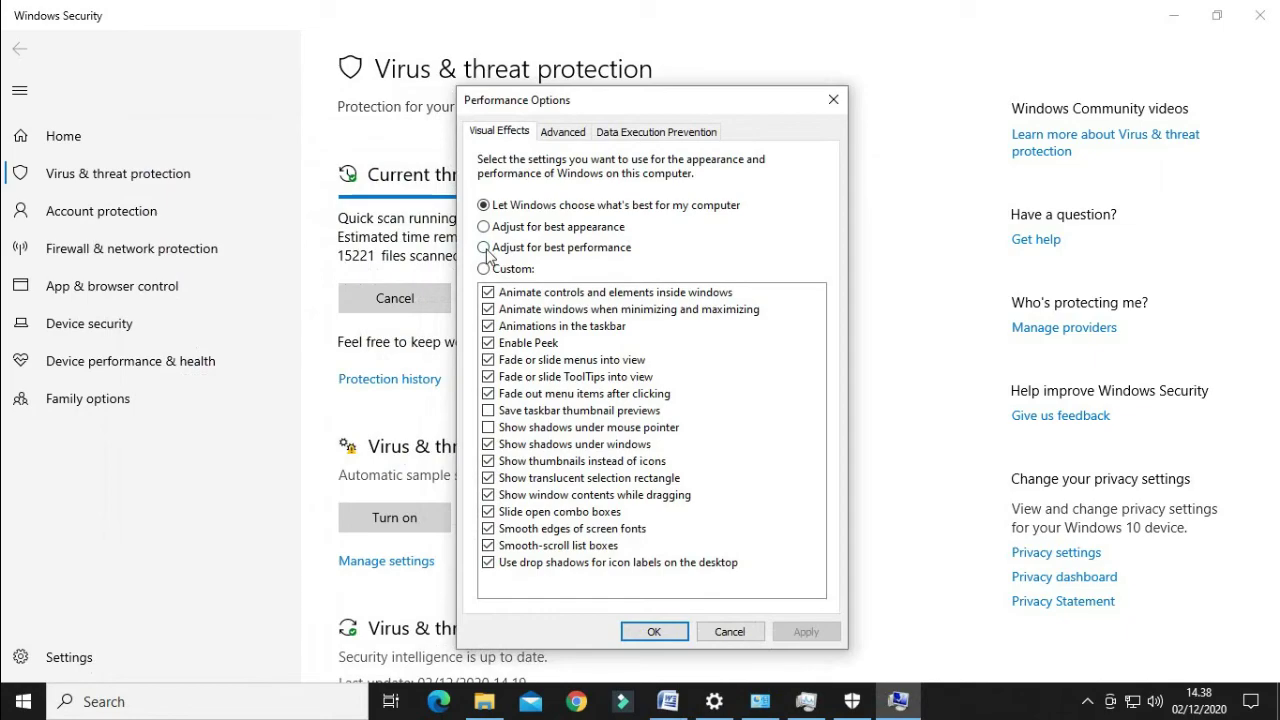
left_click(1172, 15)
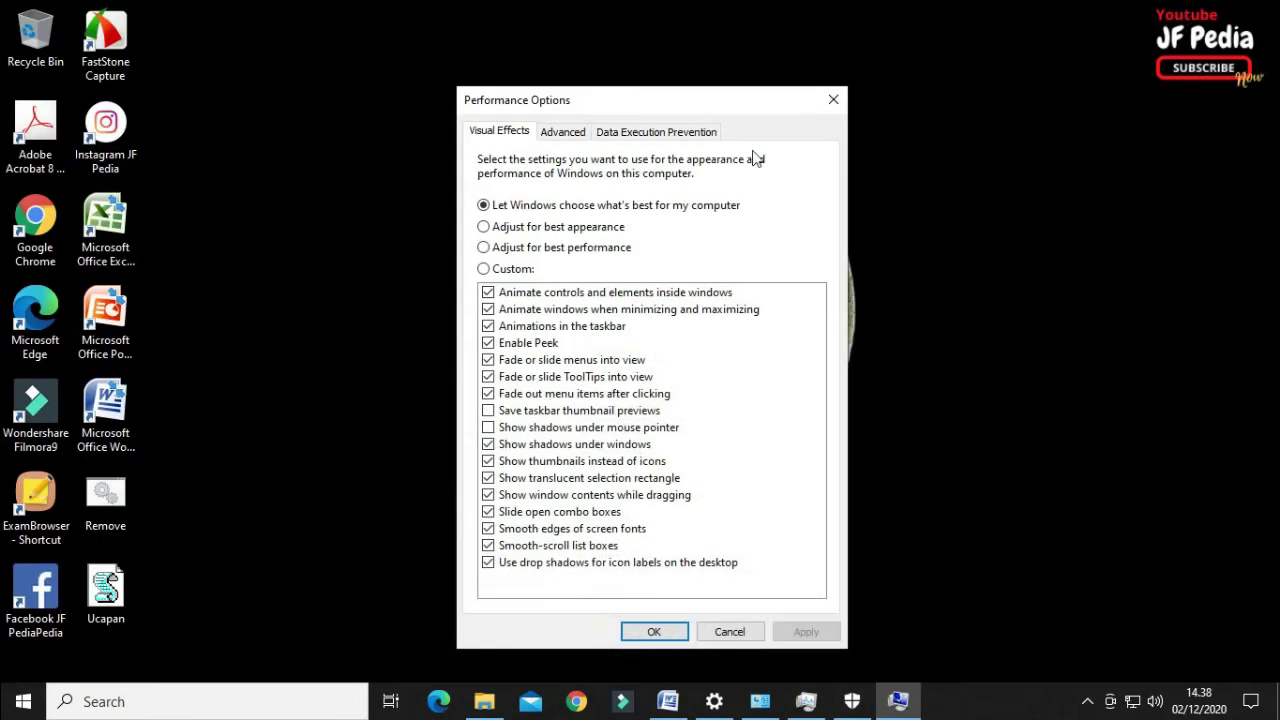
Step: Set the visual effects to "Adjust for best performance", apply and accept the change, and refresh the desktop
left_click(485, 250)
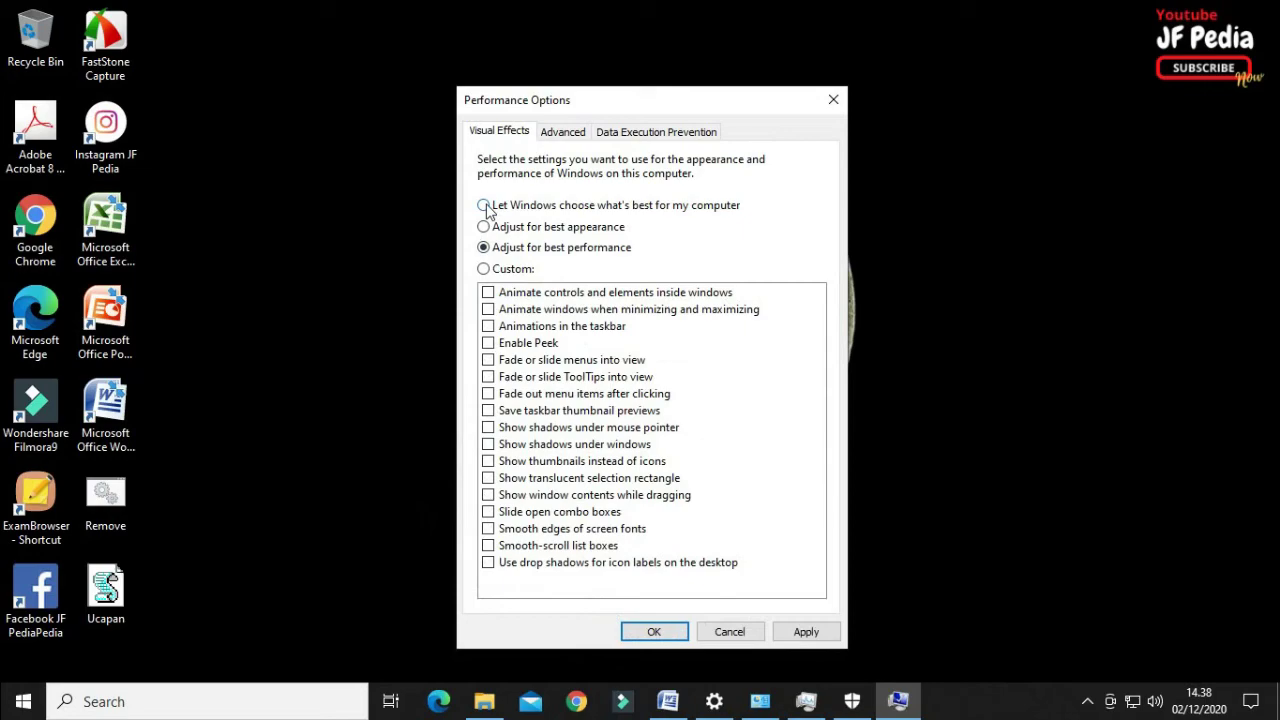
left_click(484, 206)
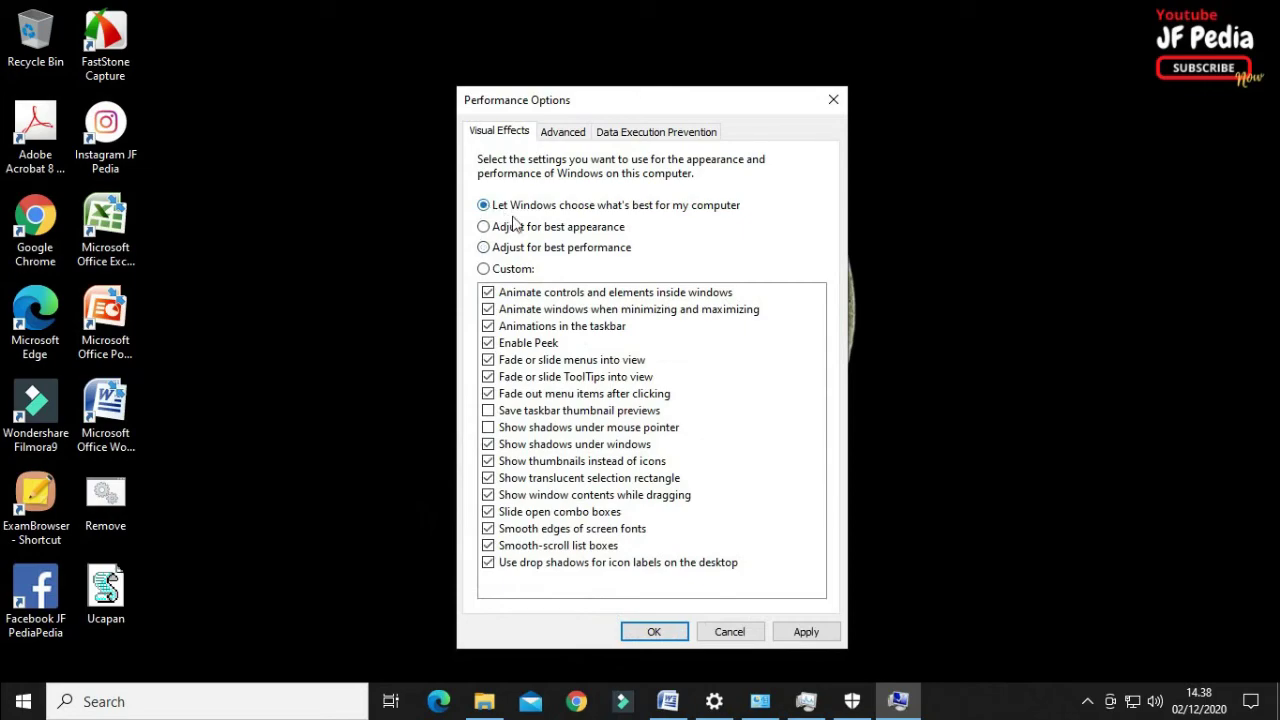
left_click(484, 250)
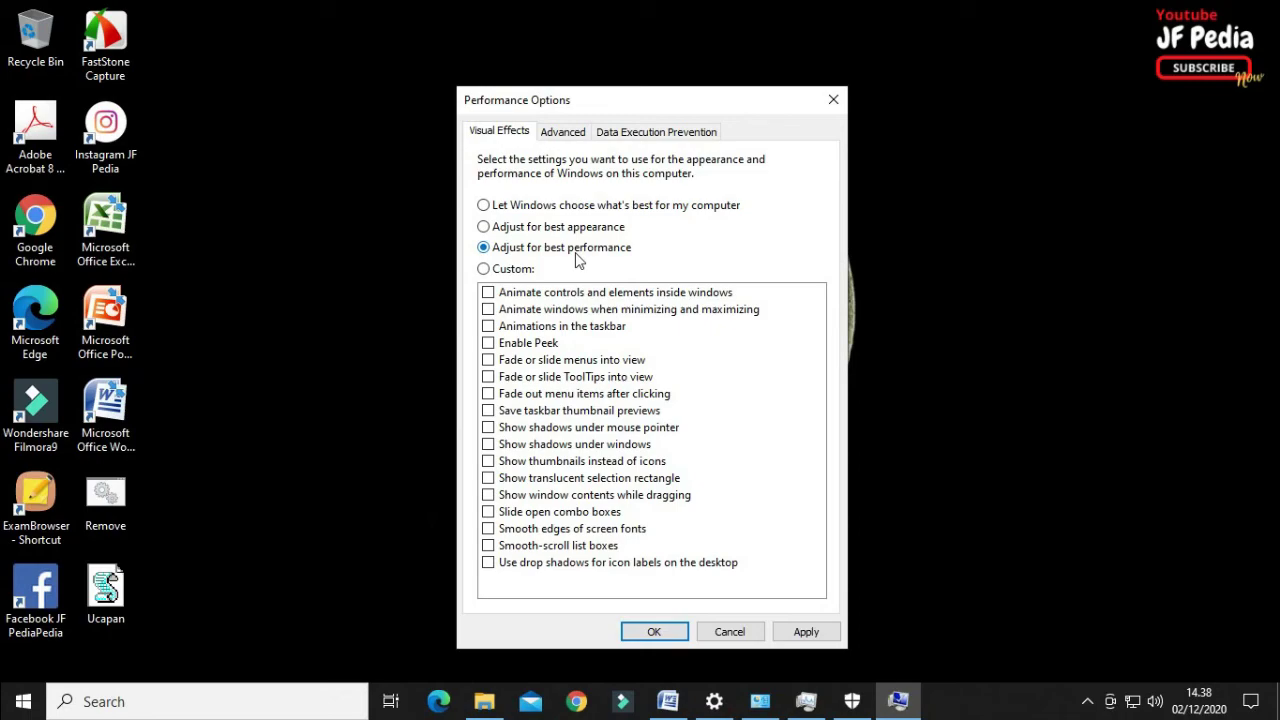
left_click(806, 633)
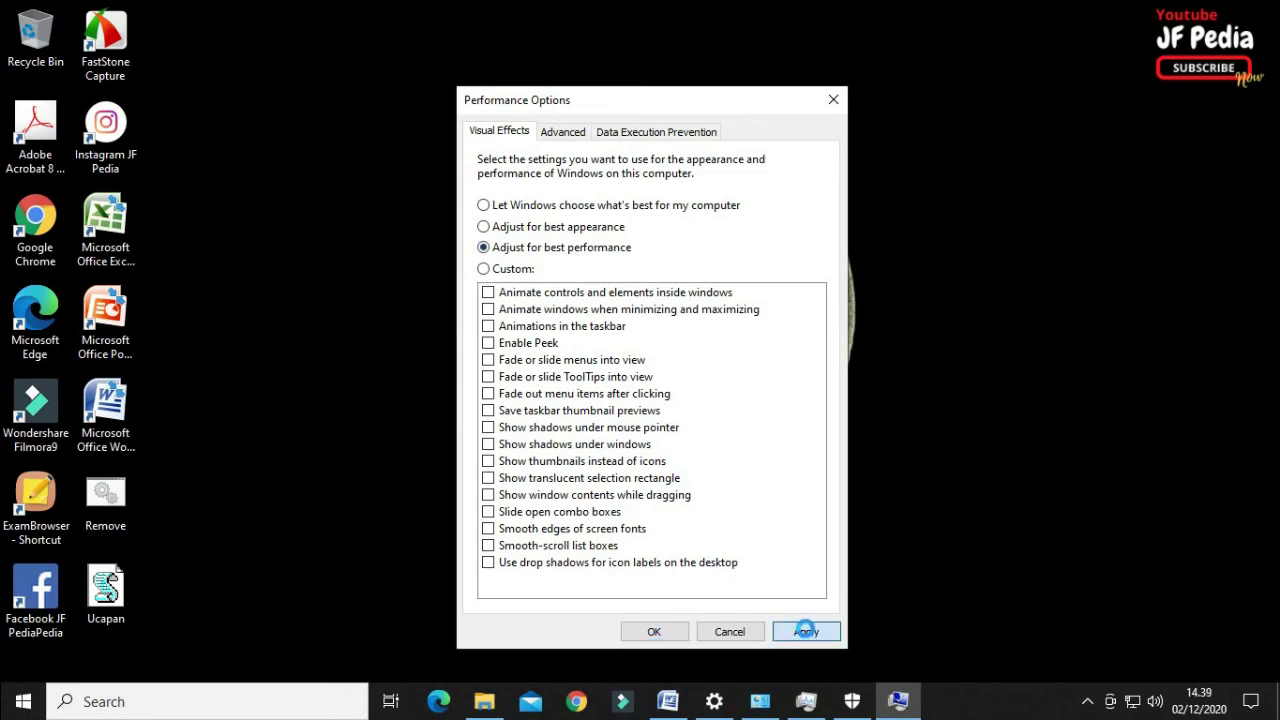
left_click(651, 631)
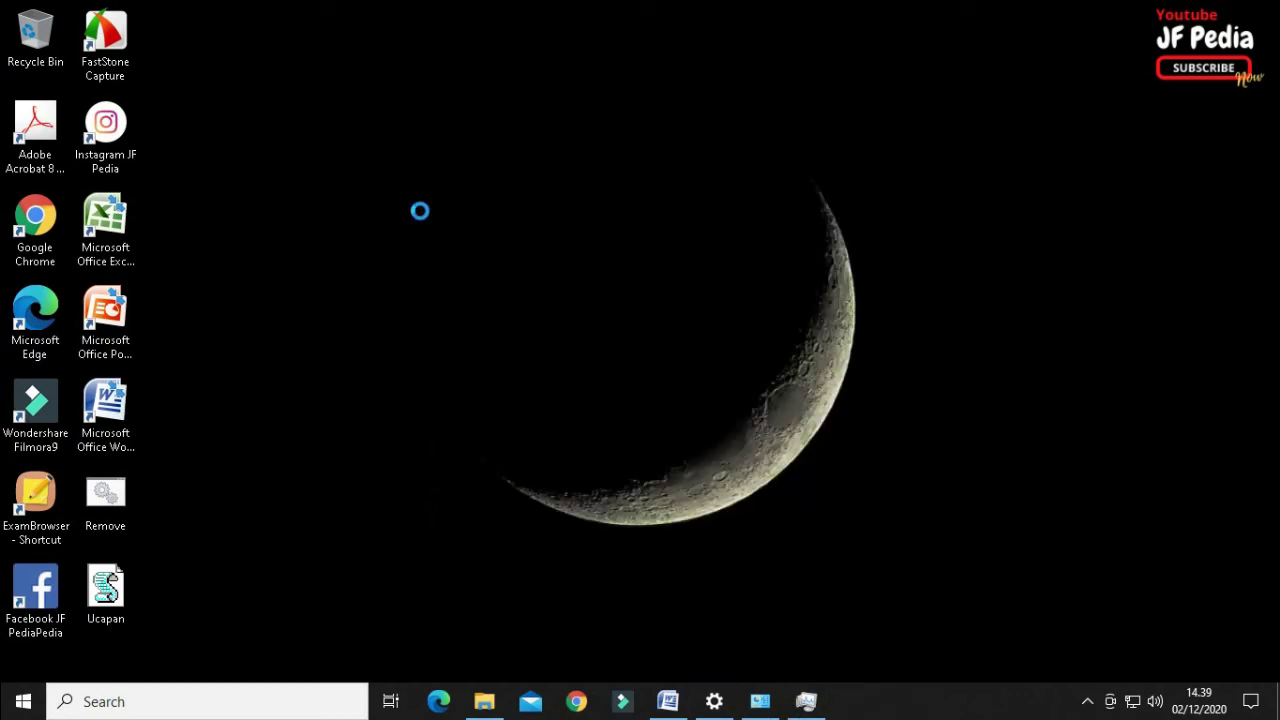
right_click(469, 268)
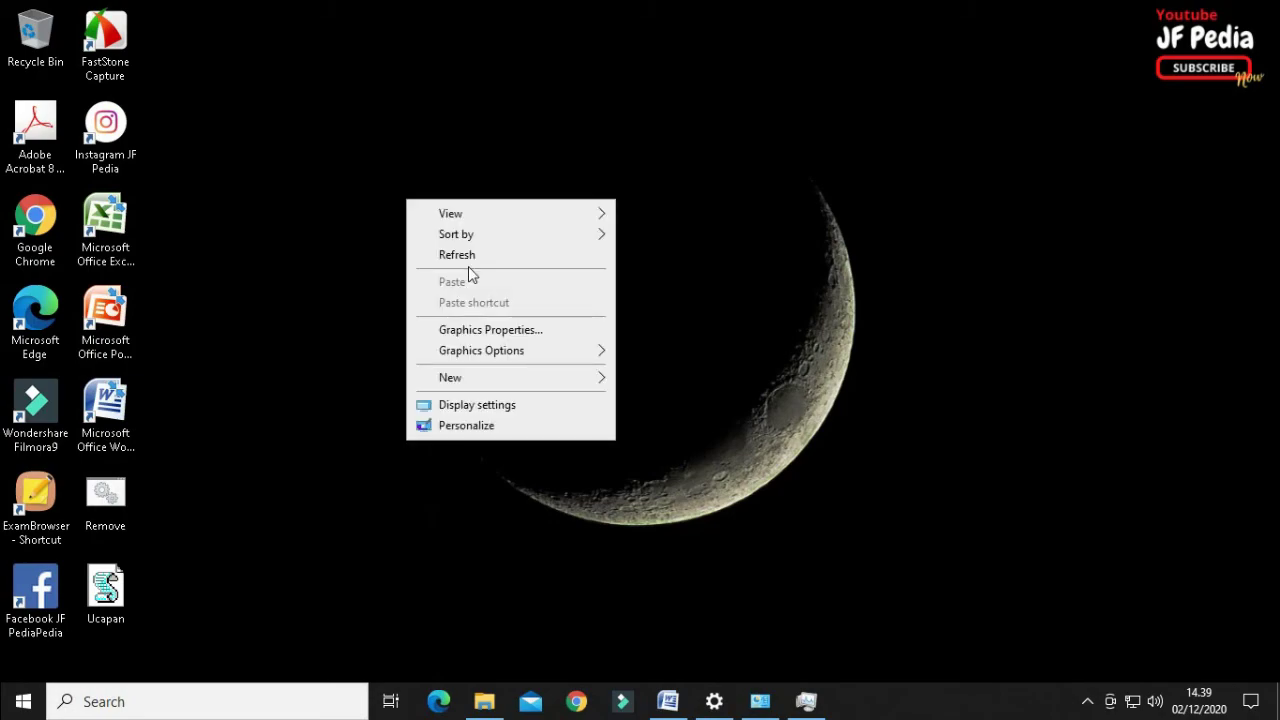
left_click(457, 250)
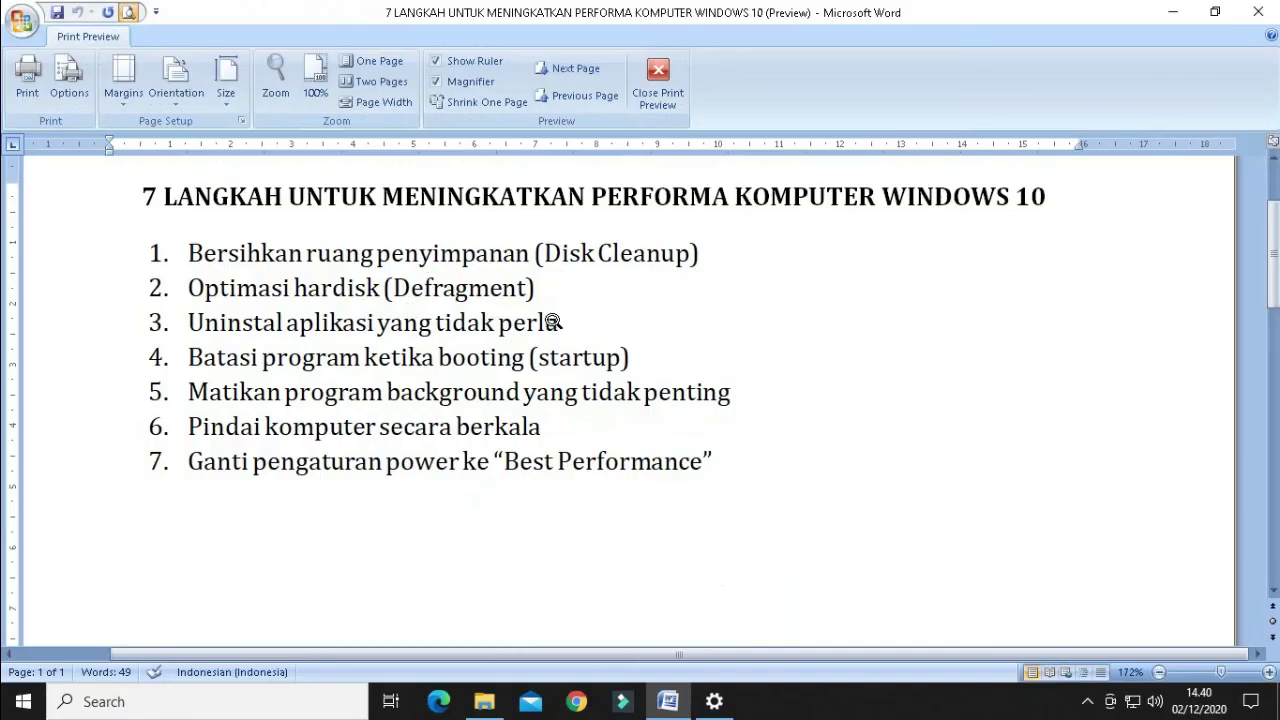